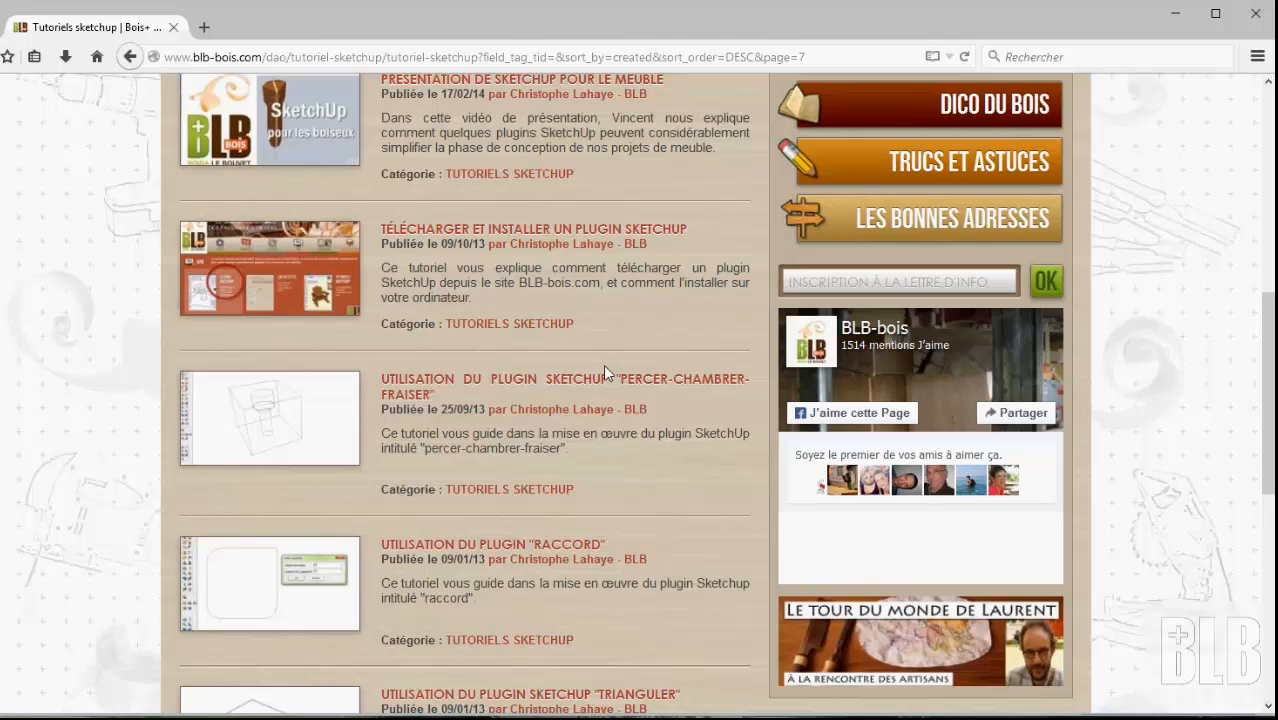
Open the Plugins SketchUp section of the site's DAO resources and browse the list of available plugins
scroll(603, 364, up, 6)
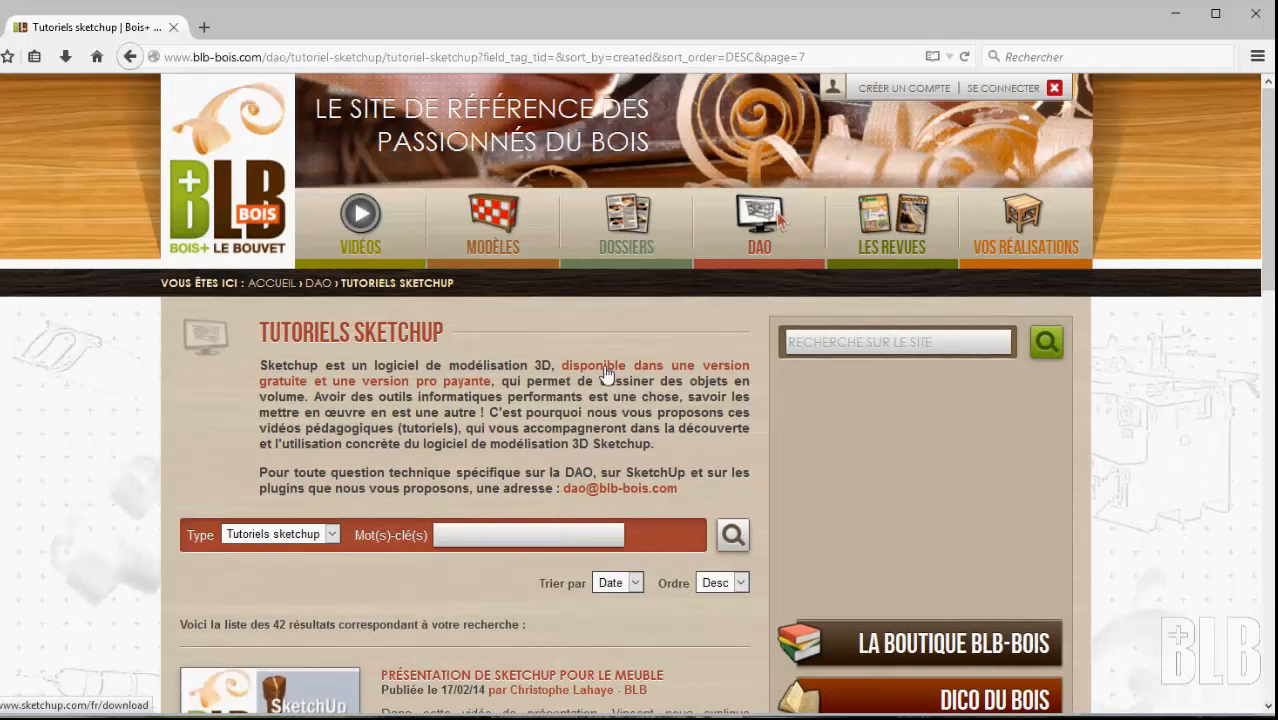
mouse_move(796, 247)
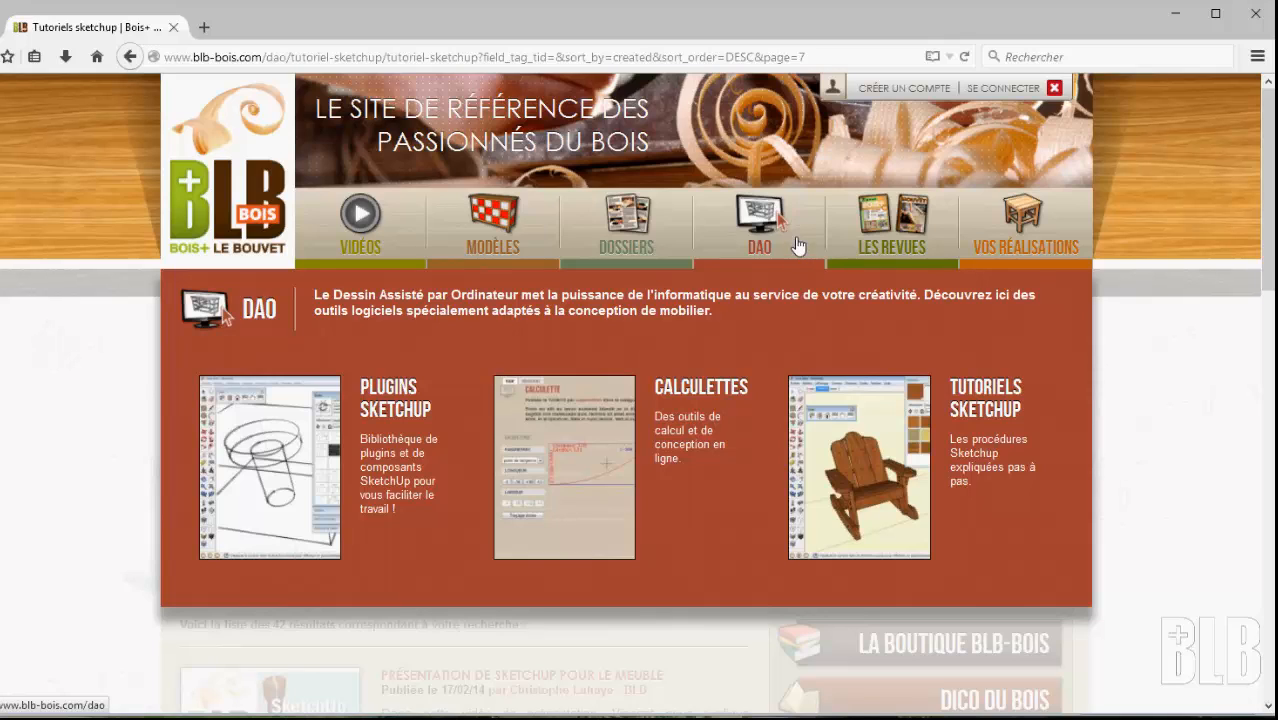
click(399, 400)
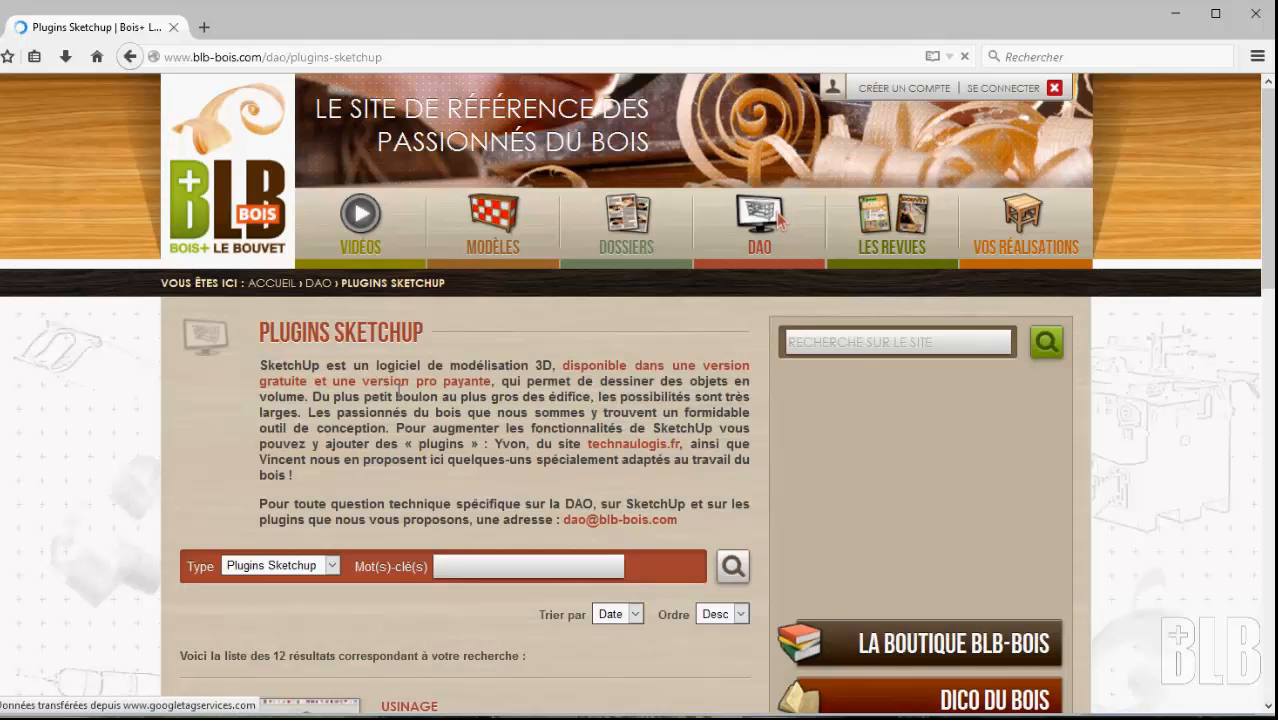
scroll(397, 392, down, 5)
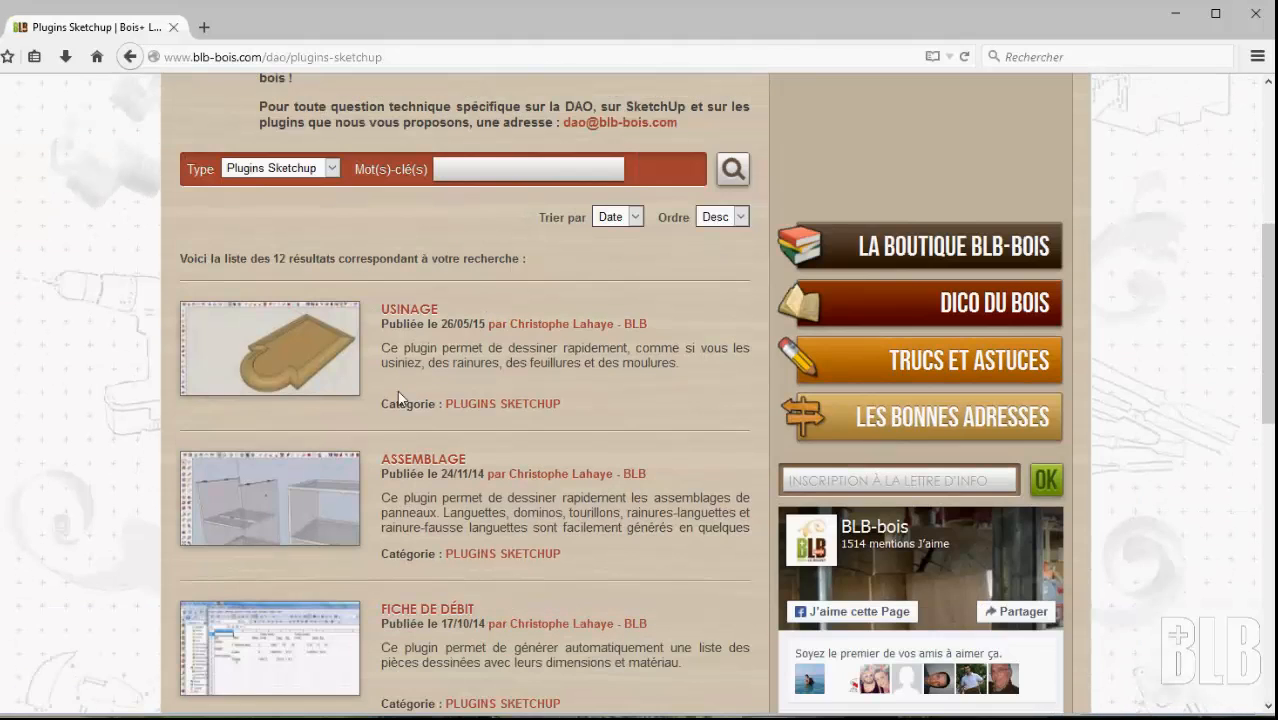
scroll(397, 398, down, 2)
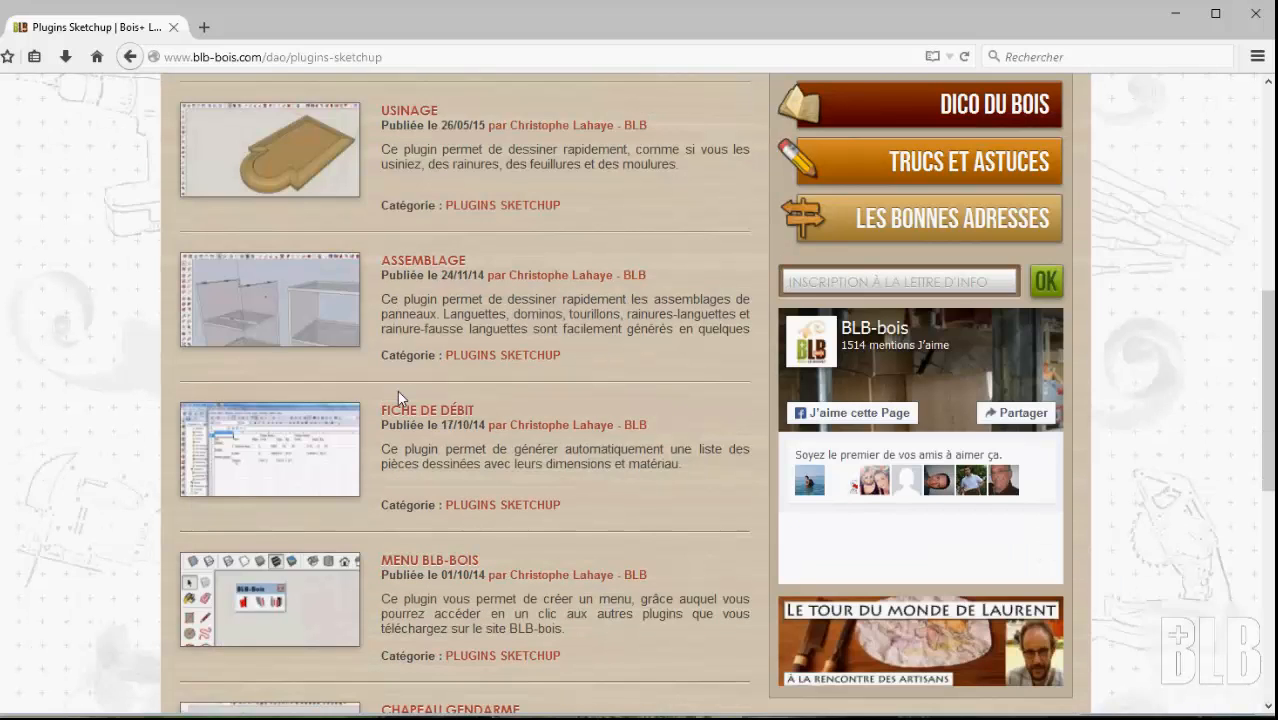
scroll(397, 392, down, 2)
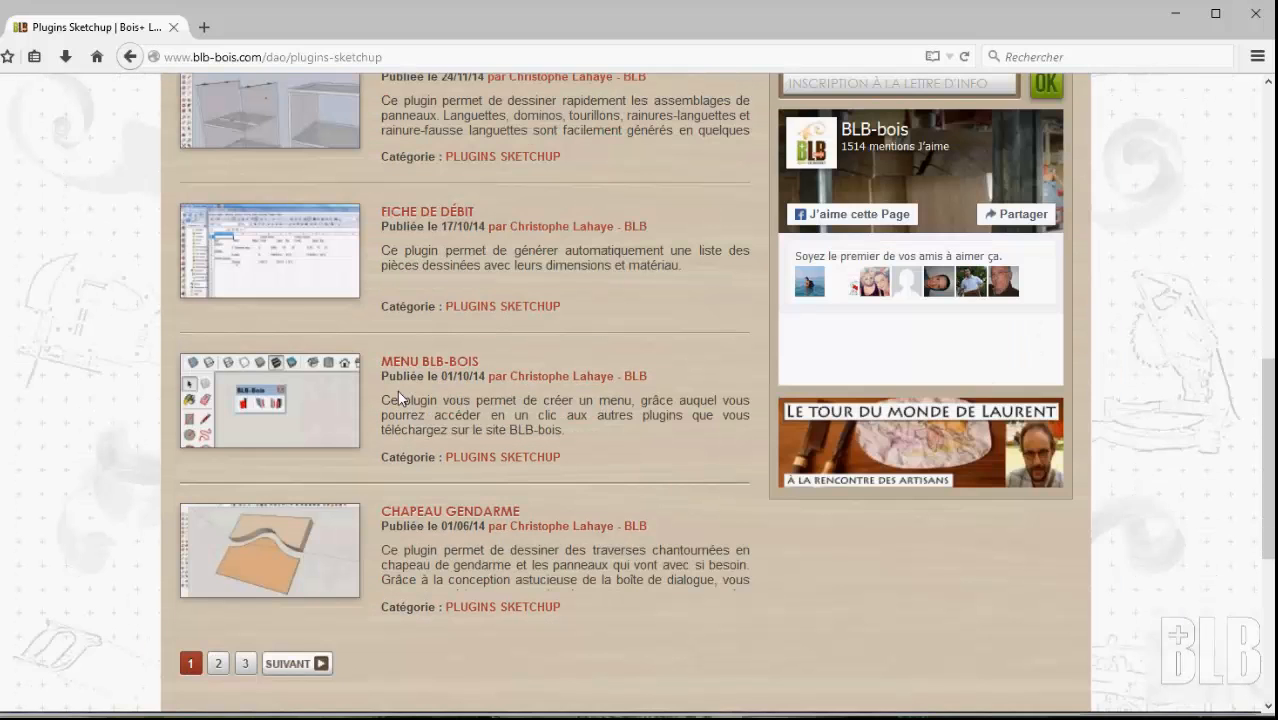
scroll(397, 390, up, 4)
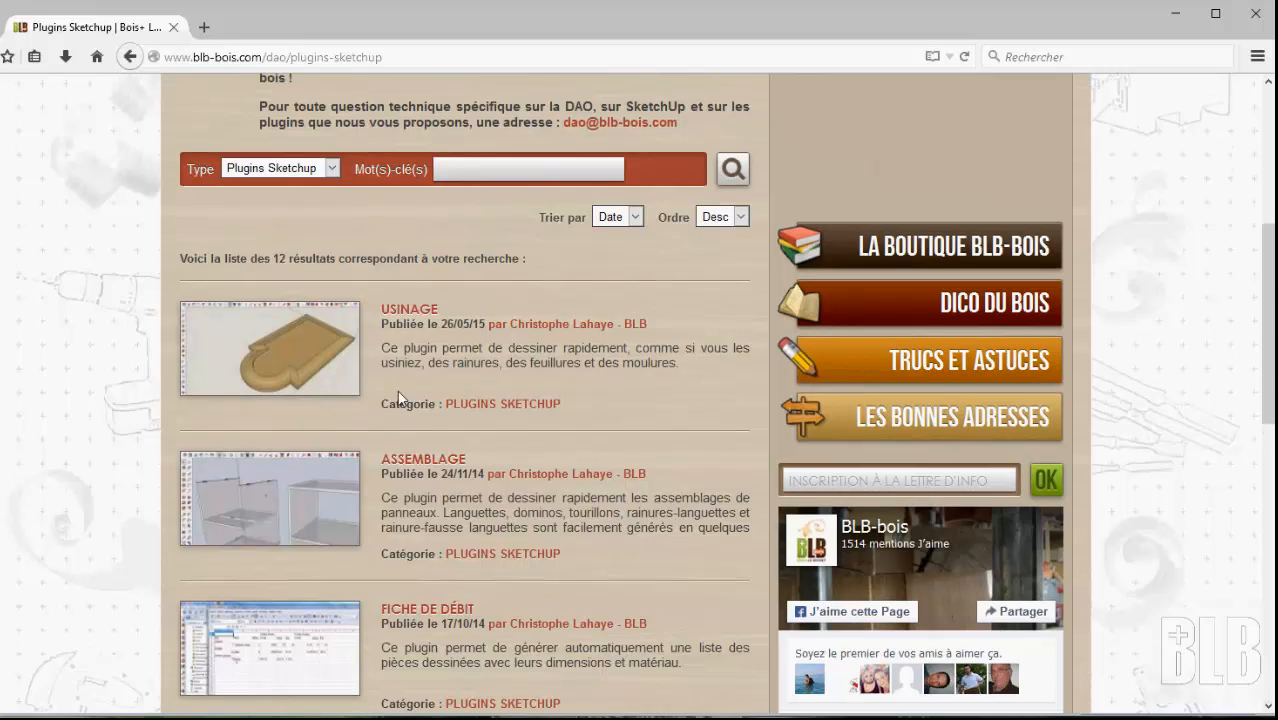
Open the Usinage plugin's page and download usinage.rbz, saving the file to the computer
click(424, 311)
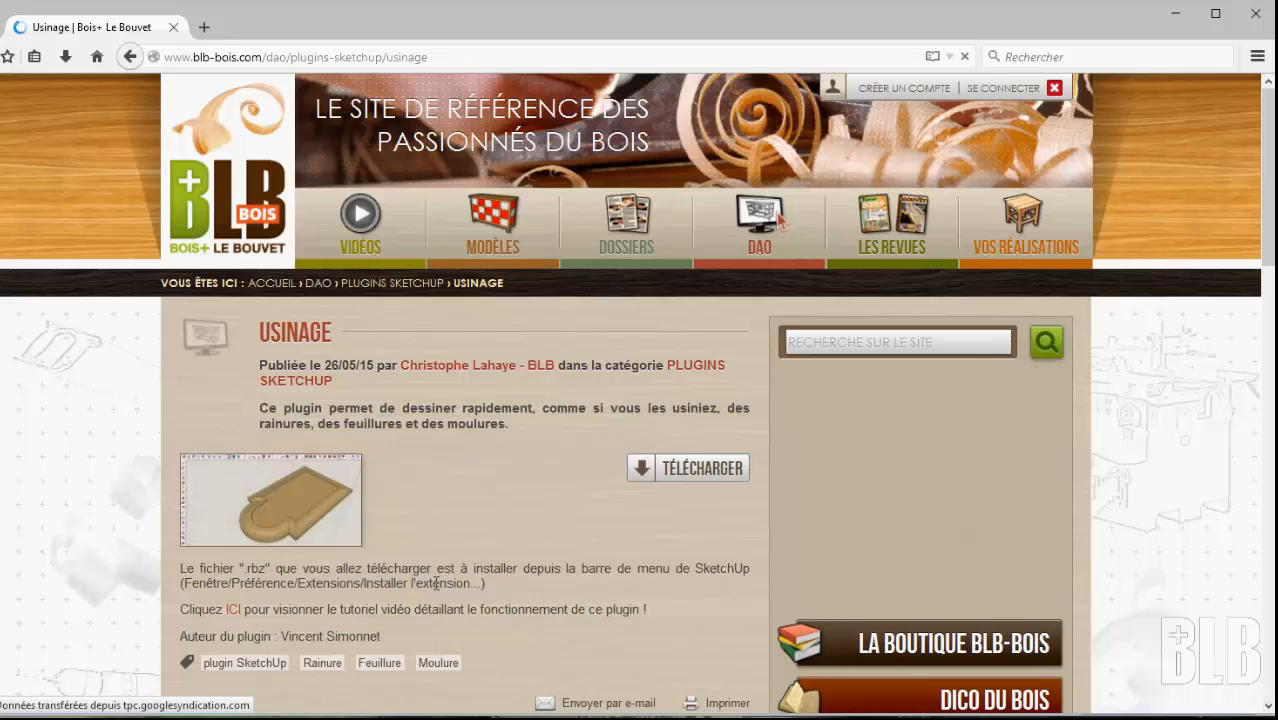
scroll(436, 583, down, 10)
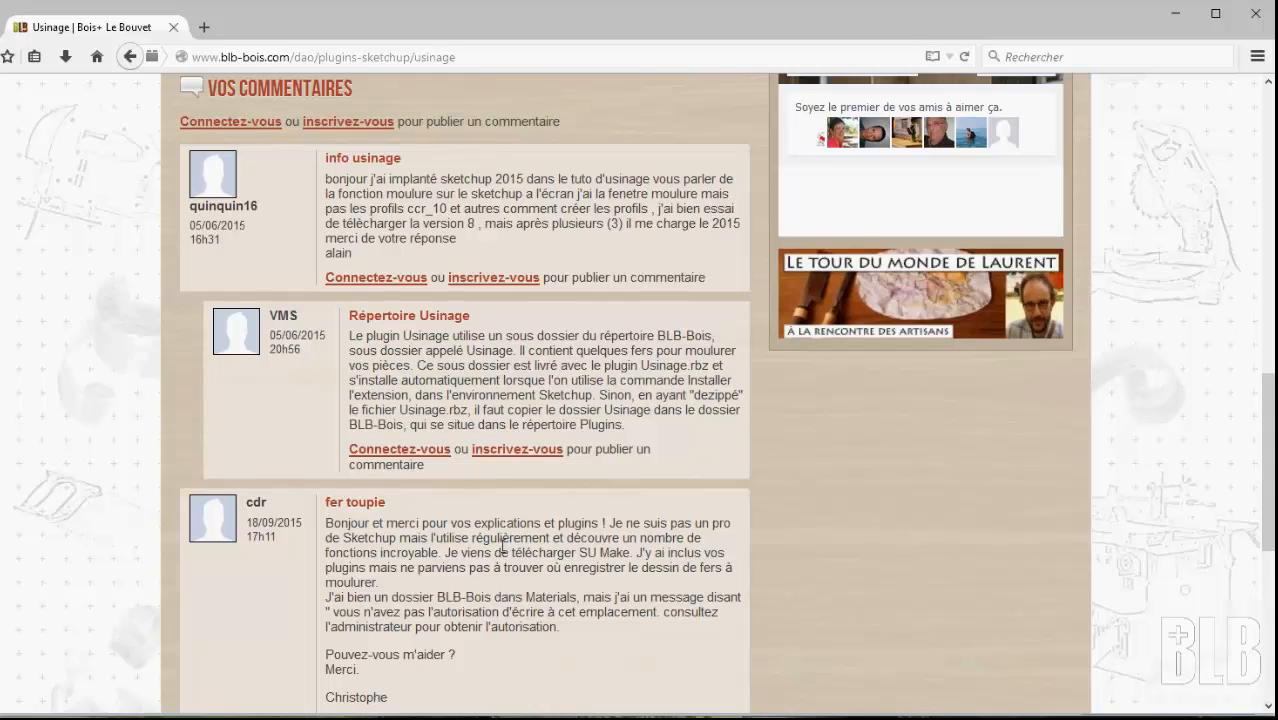
scroll(503, 541, up, 10)
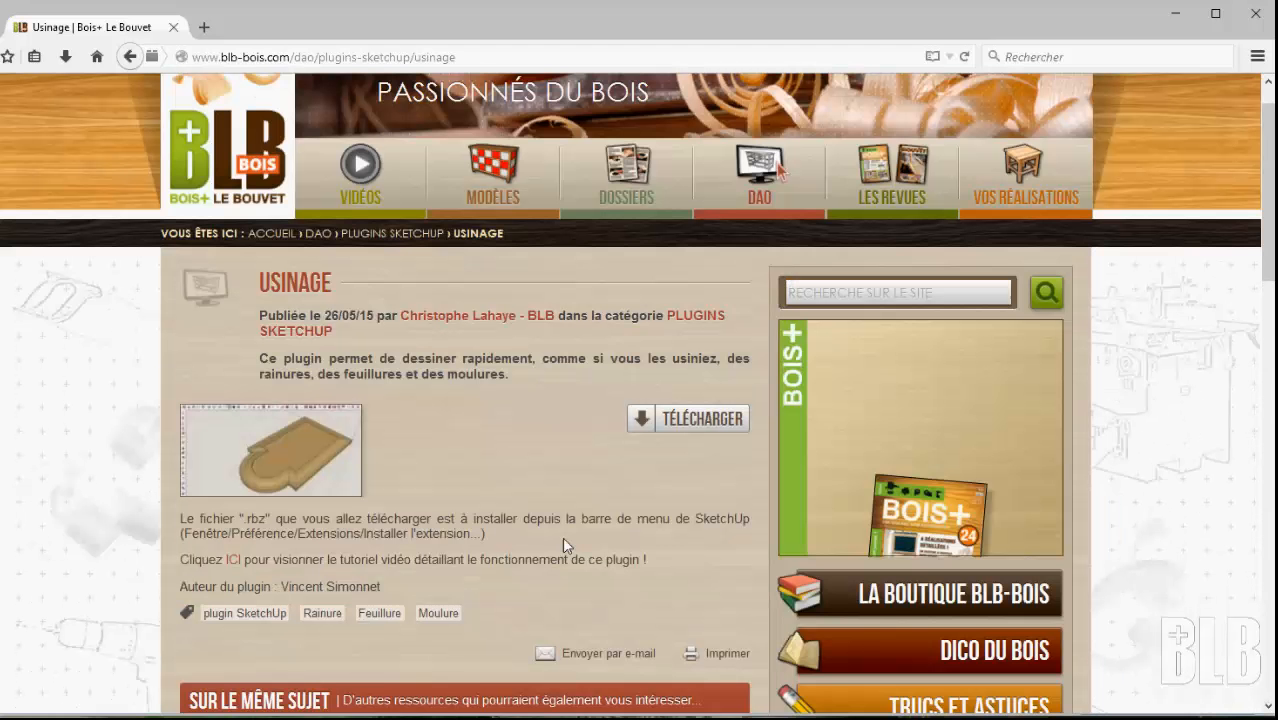
click(714, 422)
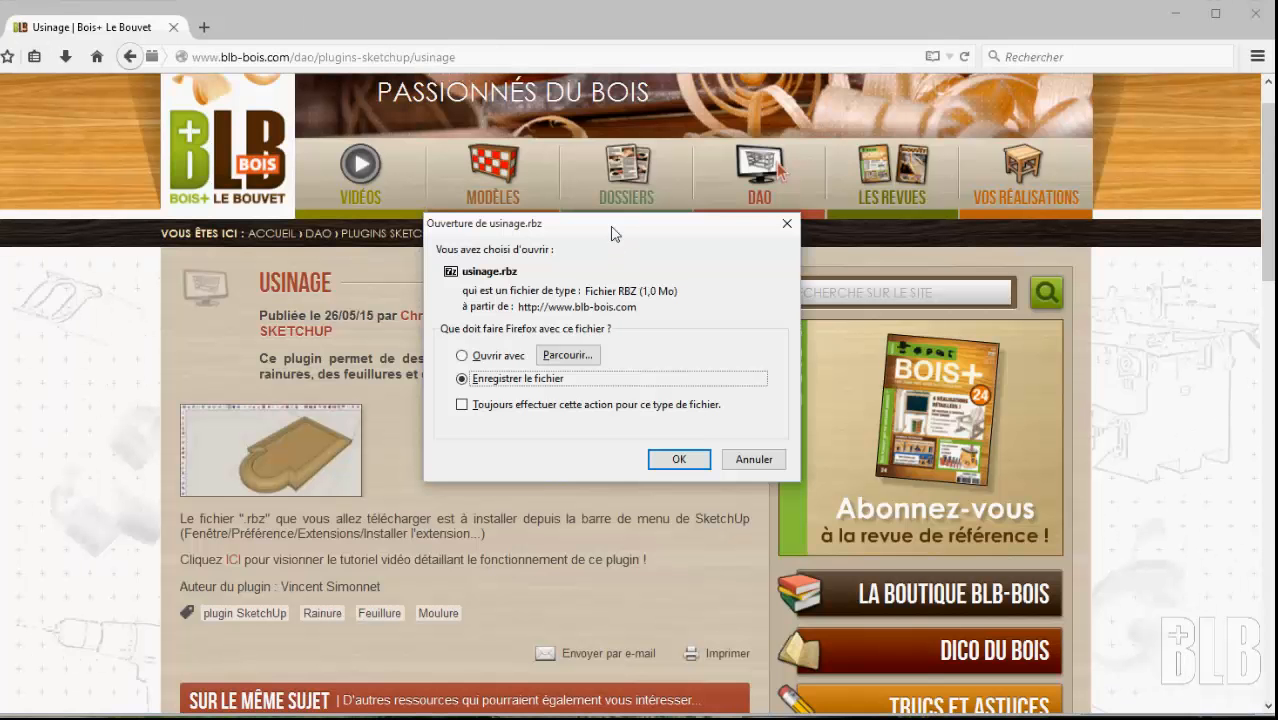
drag(608, 226, 574, 235)
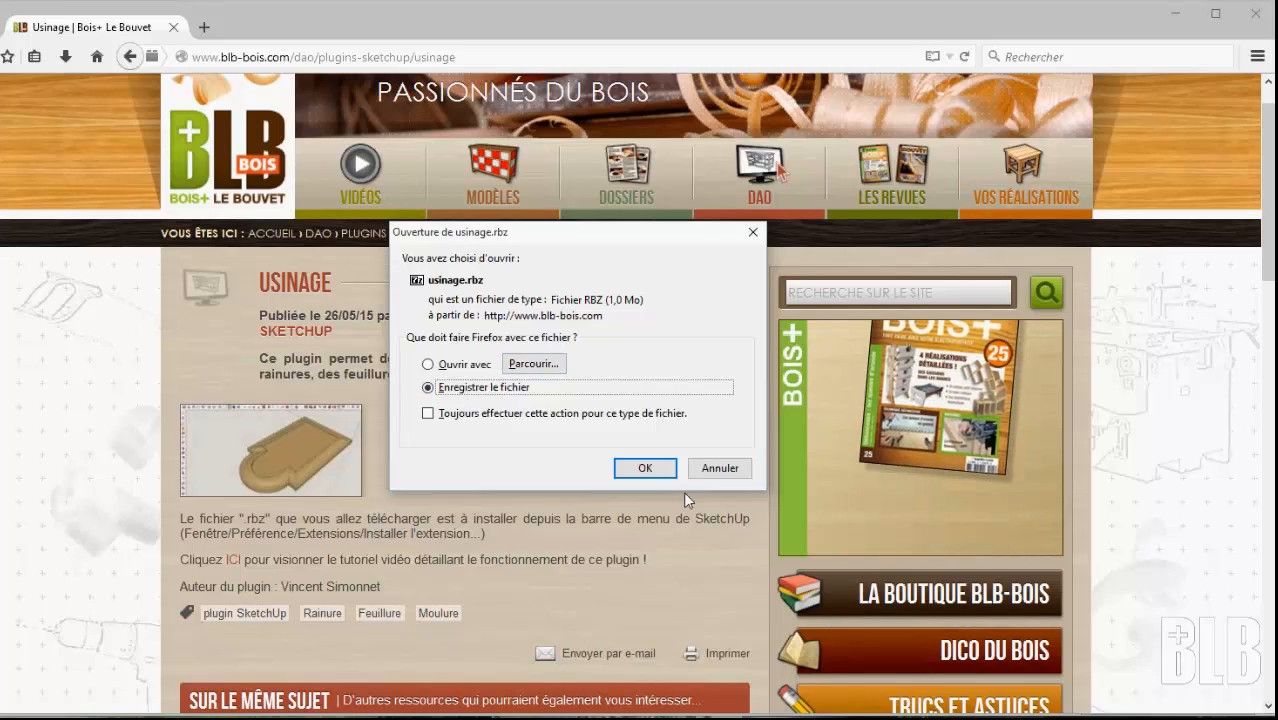
click(645, 470)
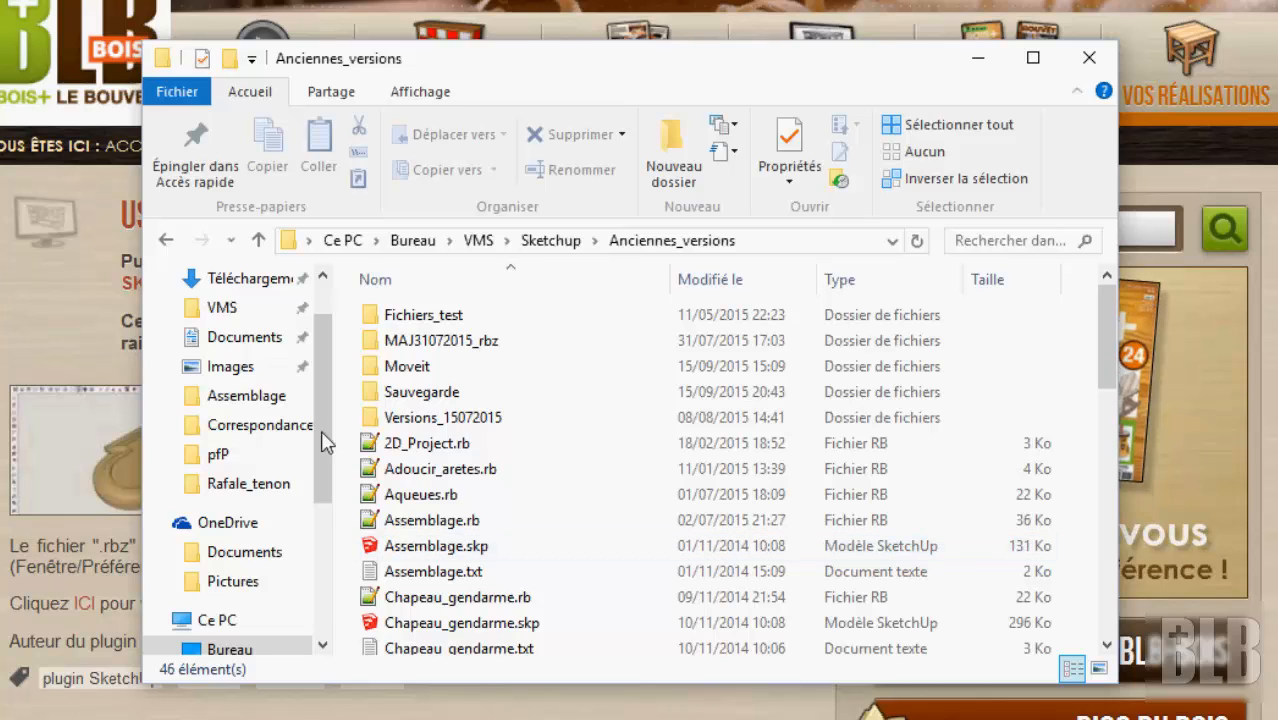
In the file explorer, go to the Téléchargements folder and open usinage.rbz to view its contents
drag(314, 402, 308, 342)
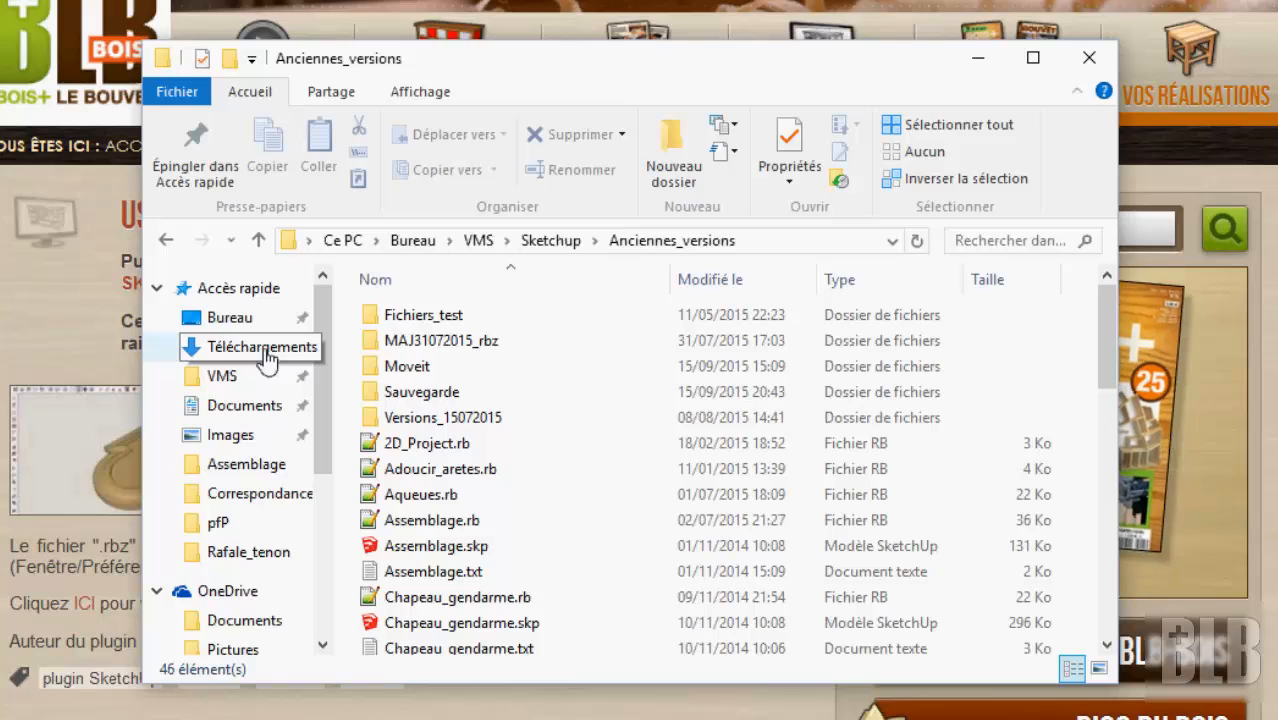
click(265, 352)
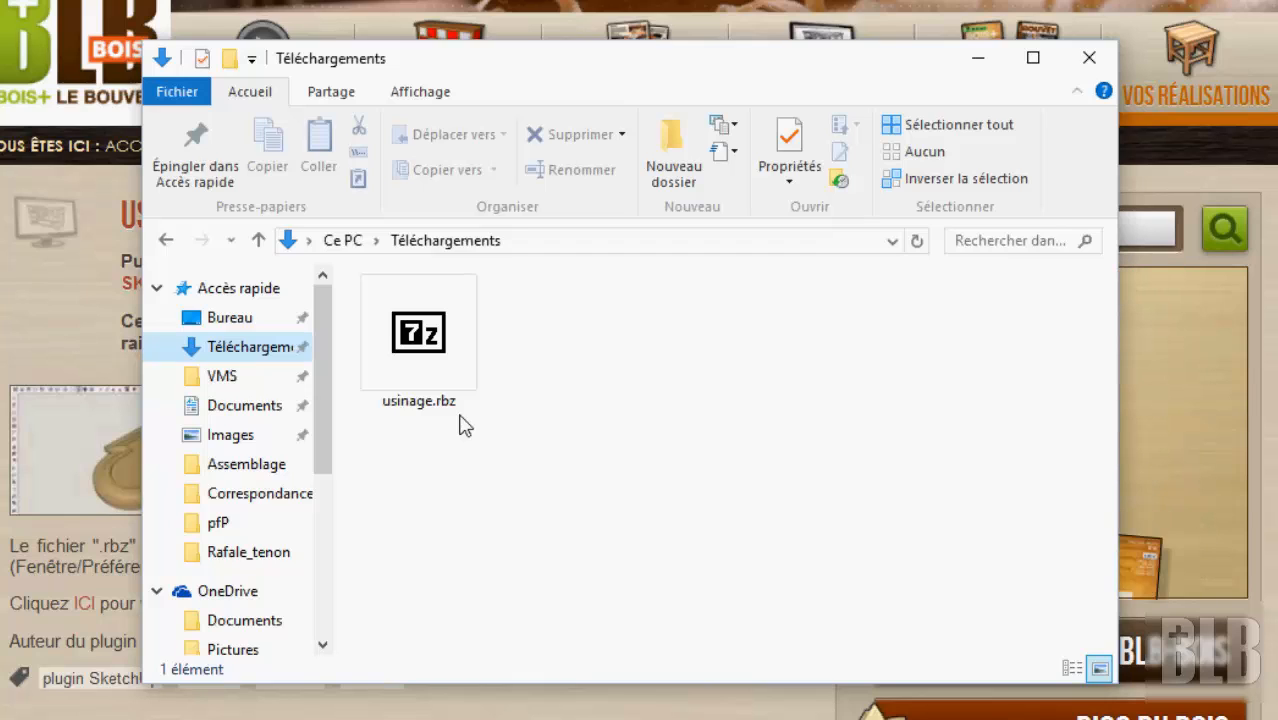
double_click(432, 352)
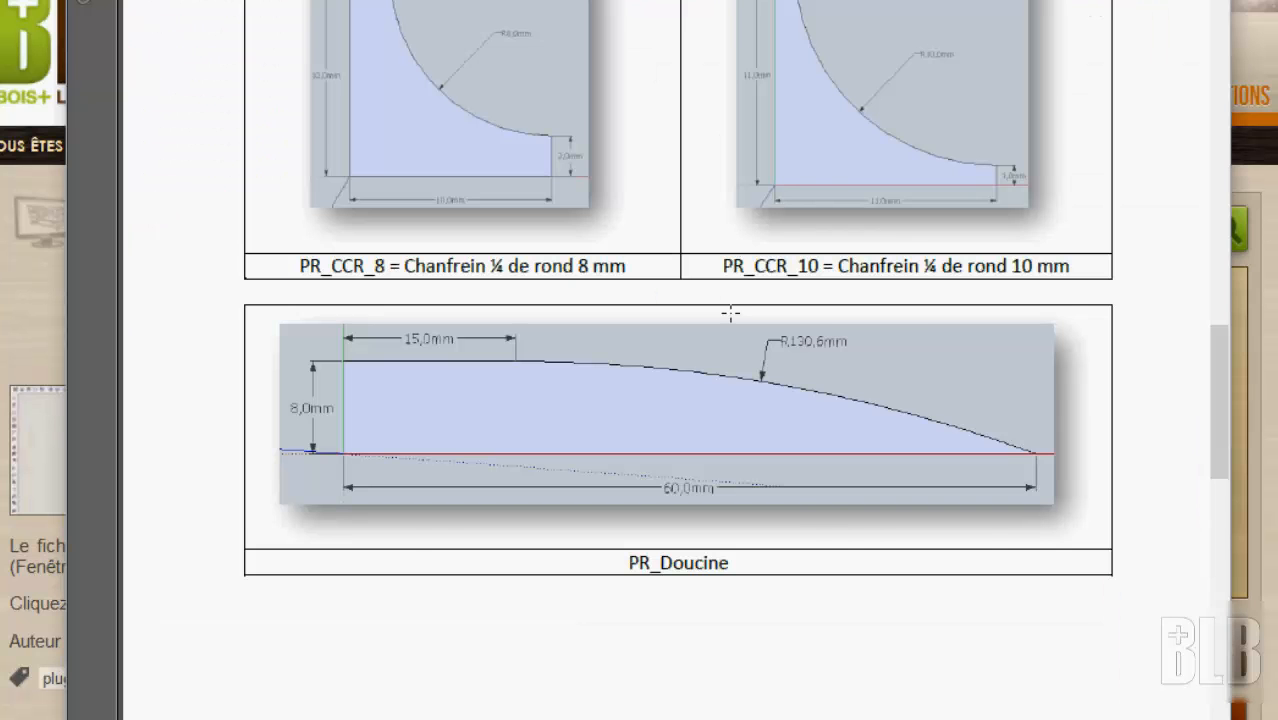
Skim the USINAGE user guide PDF, close it, and examine the Usinage subfolder of the archive's BLB-Bois folder
scroll(731, 314, up, 10)
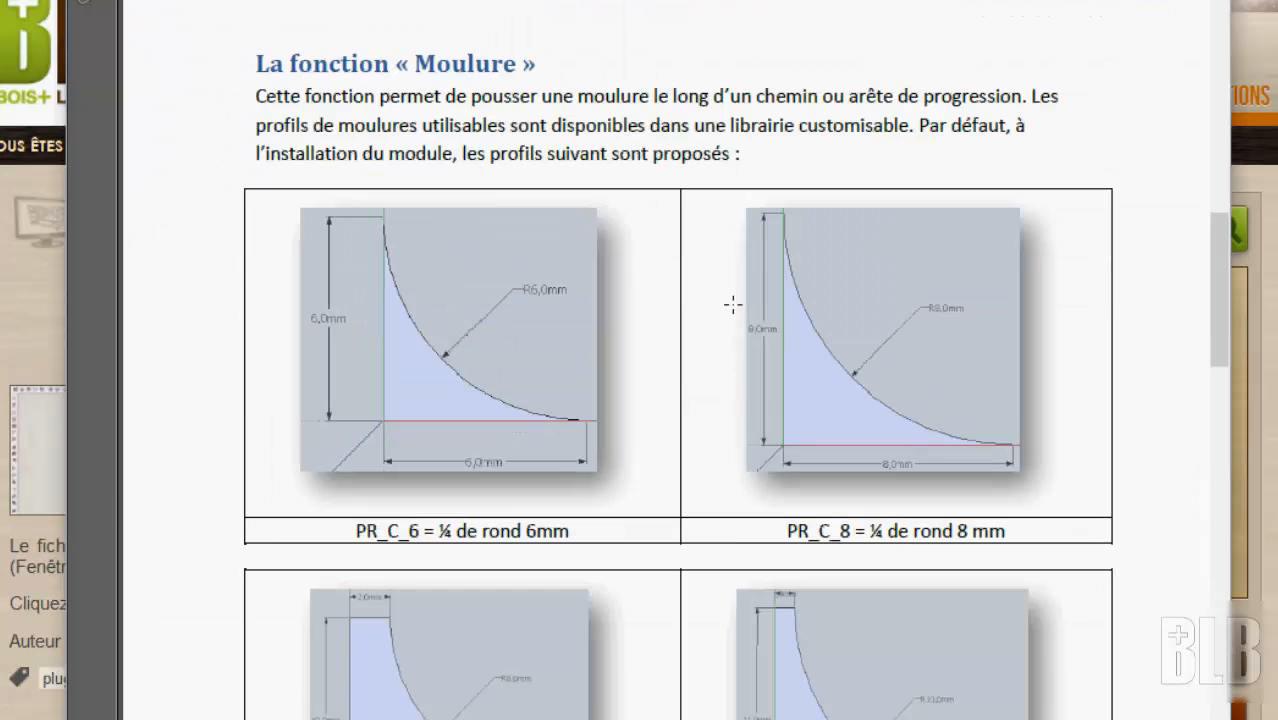
scroll(733, 304, up, 15)
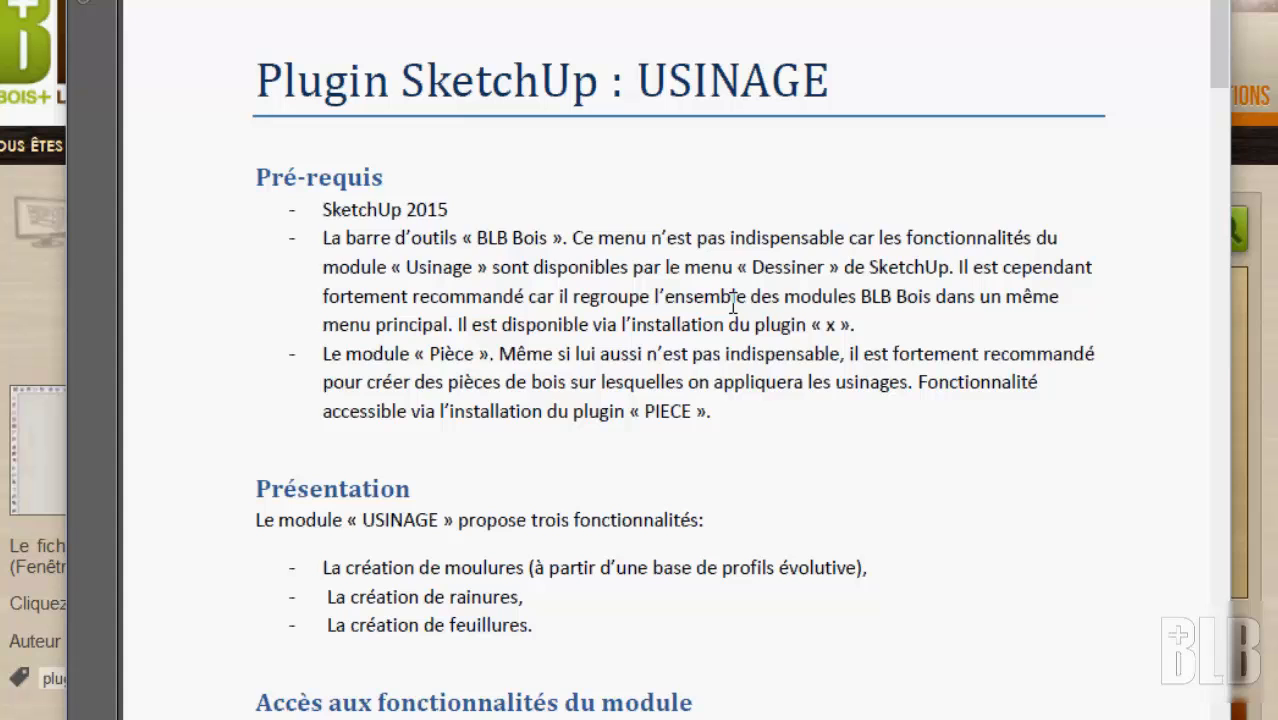
scroll(733, 304, down, 10)
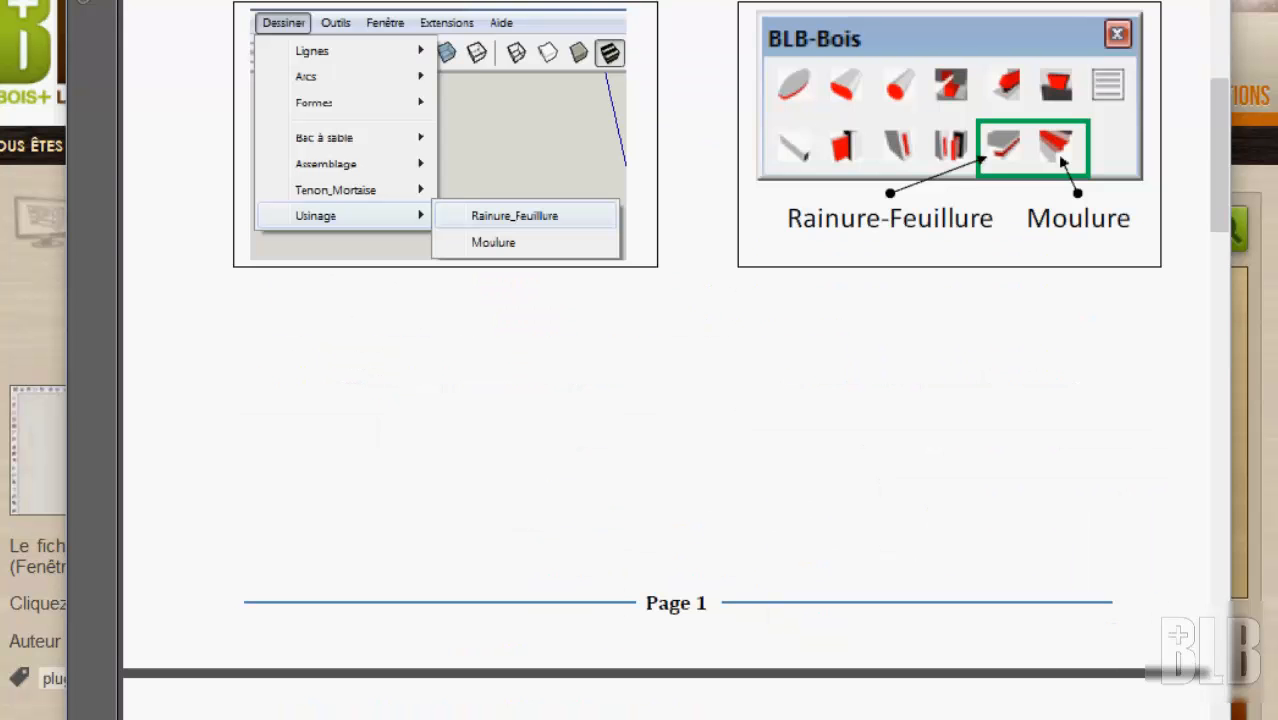
click(1207, 1)
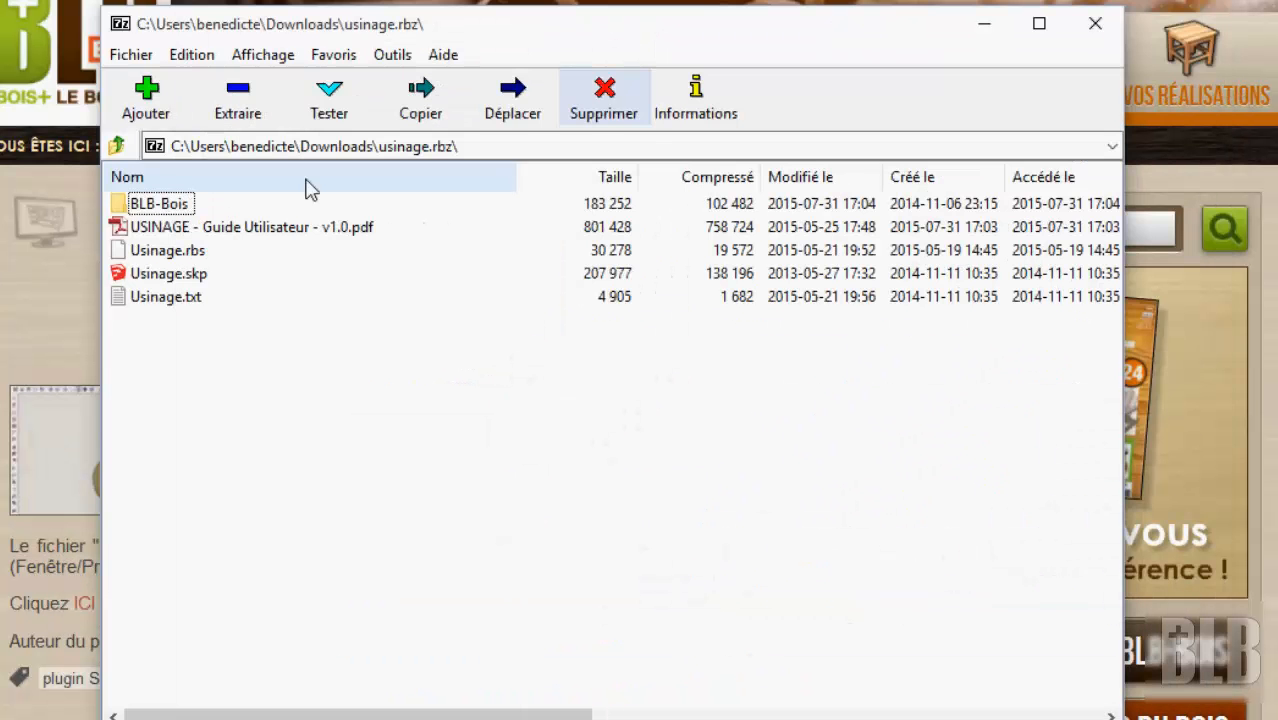
double_click(125, 207)
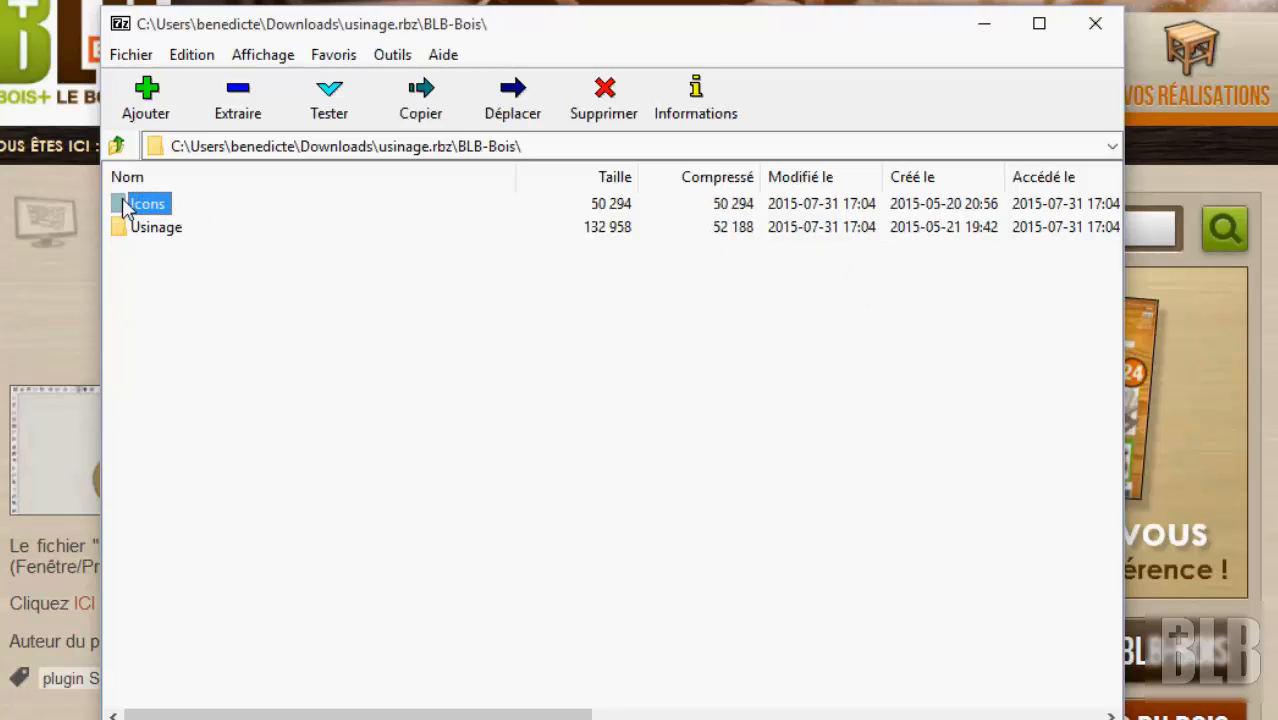
double_click(124, 229)
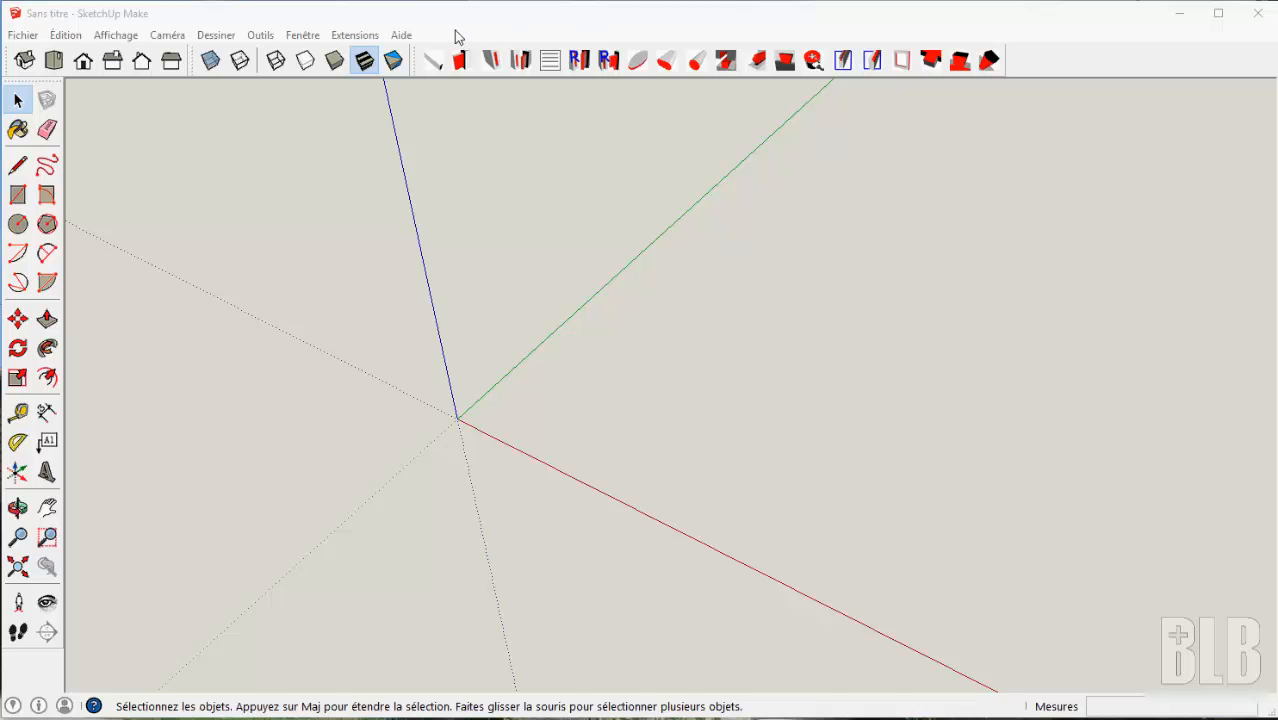
Switch to SketchUp and install usinage.rbz from the Téléchargements folder through the Extensions preferences, authorising its file system access
click(305, 36)
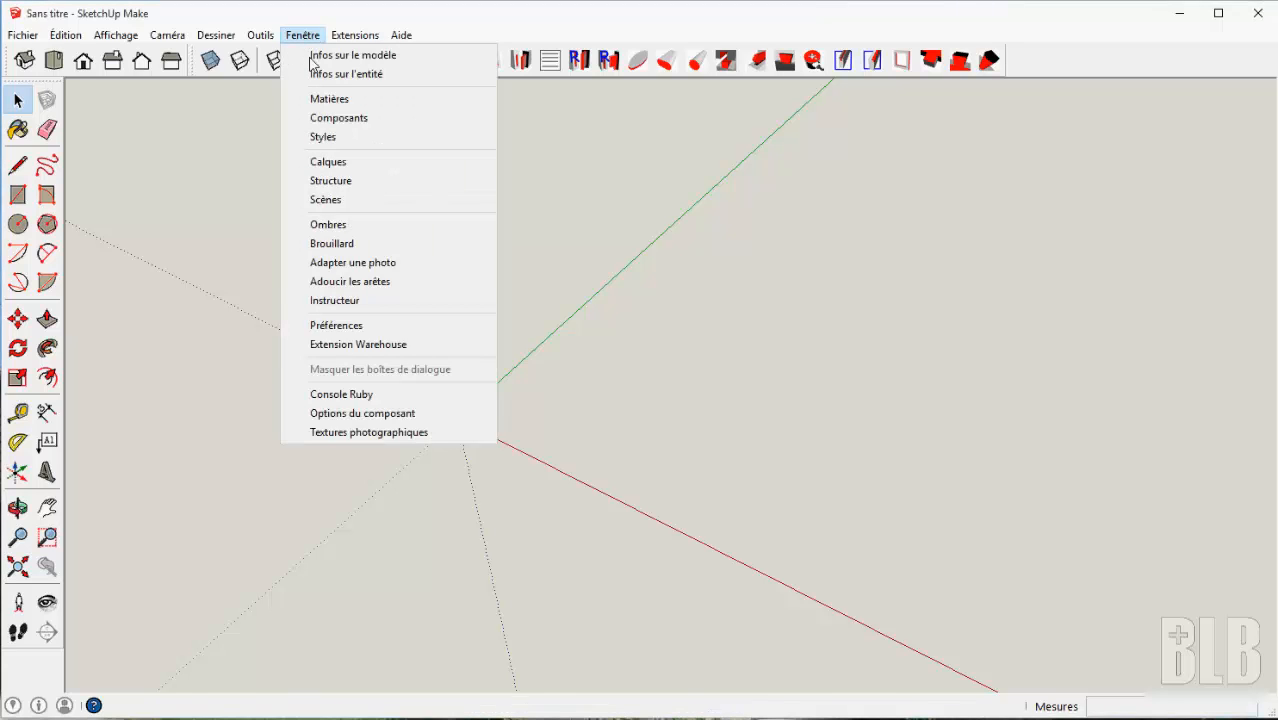
click(363, 330)
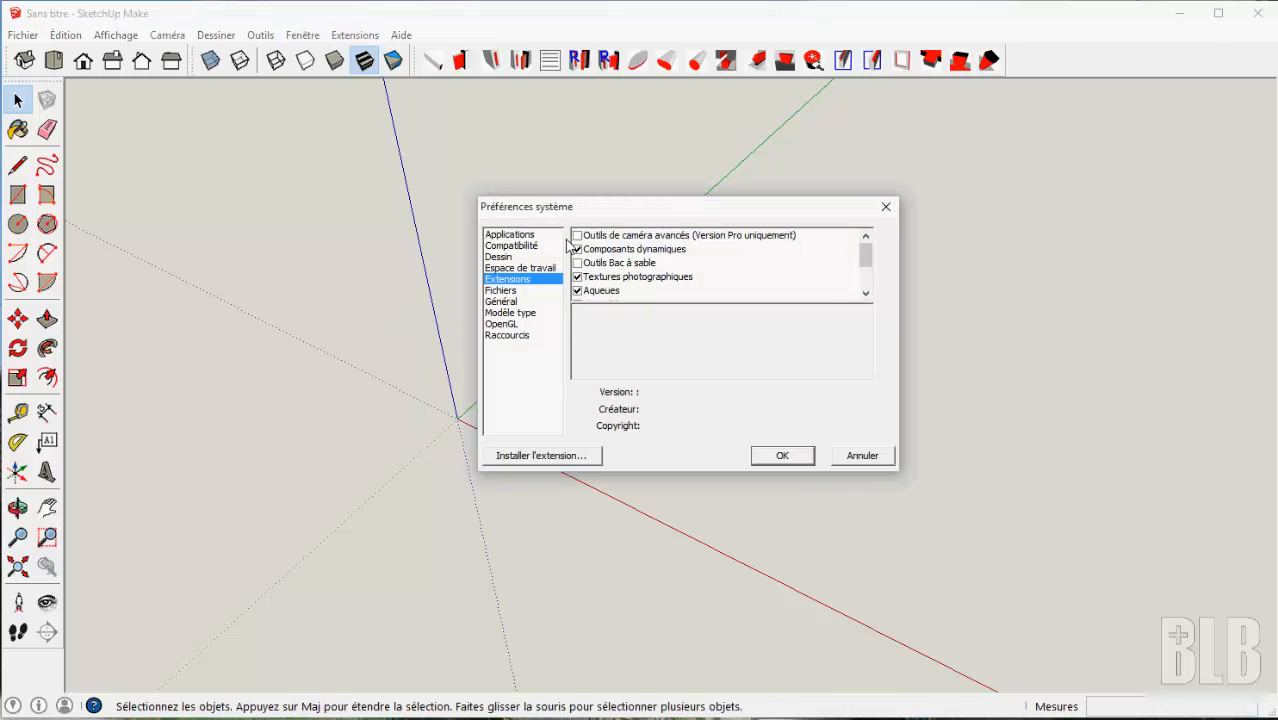
drag(586, 212, 615, 227)
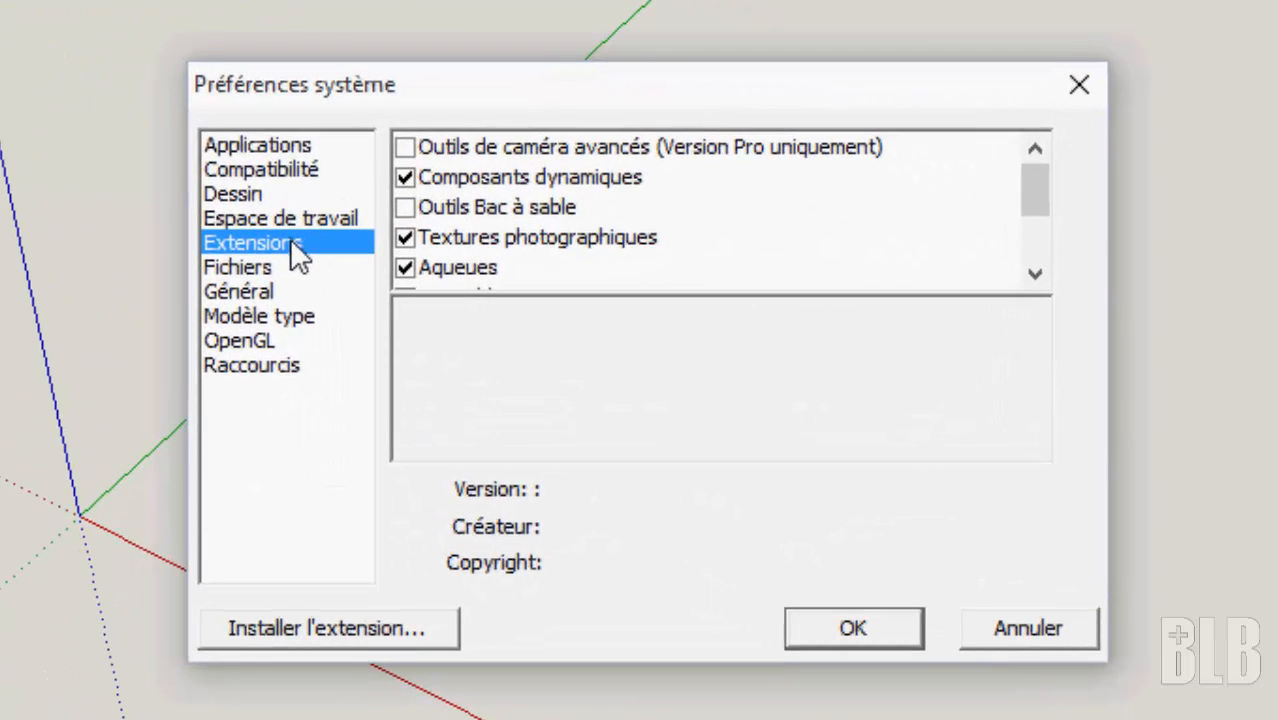
click(310, 618)
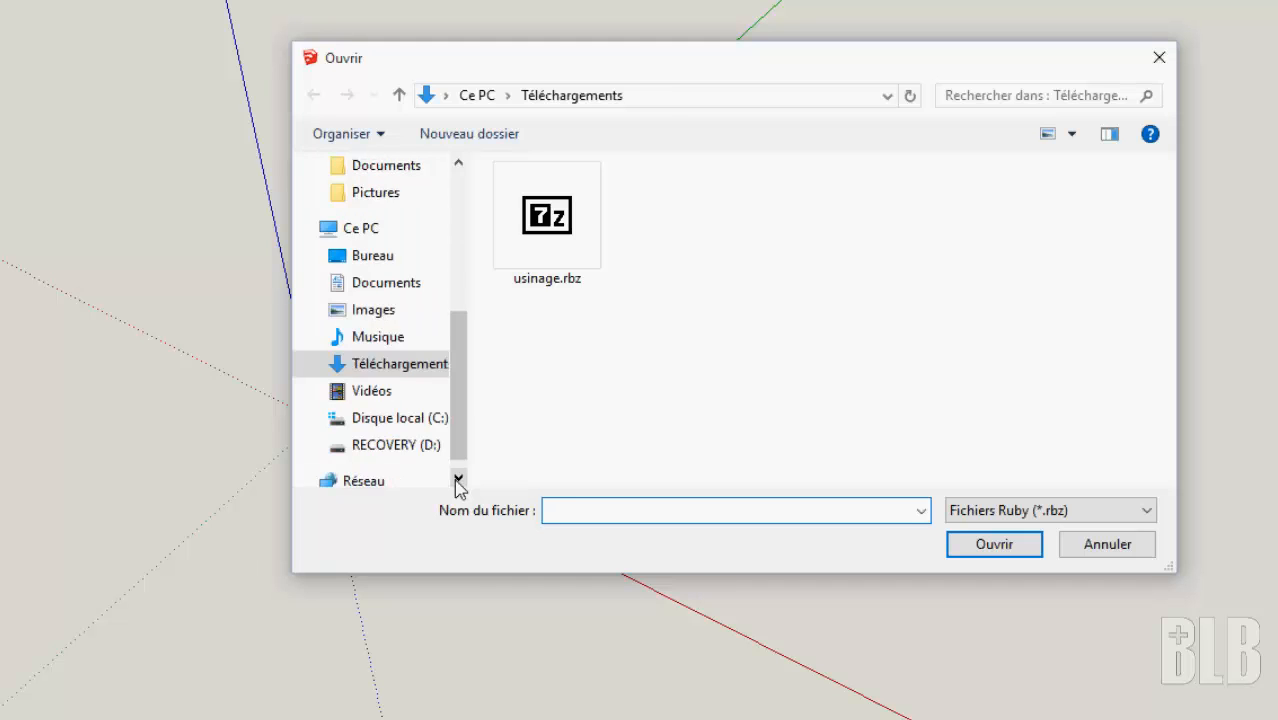
drag(673, 66, 558, 99)
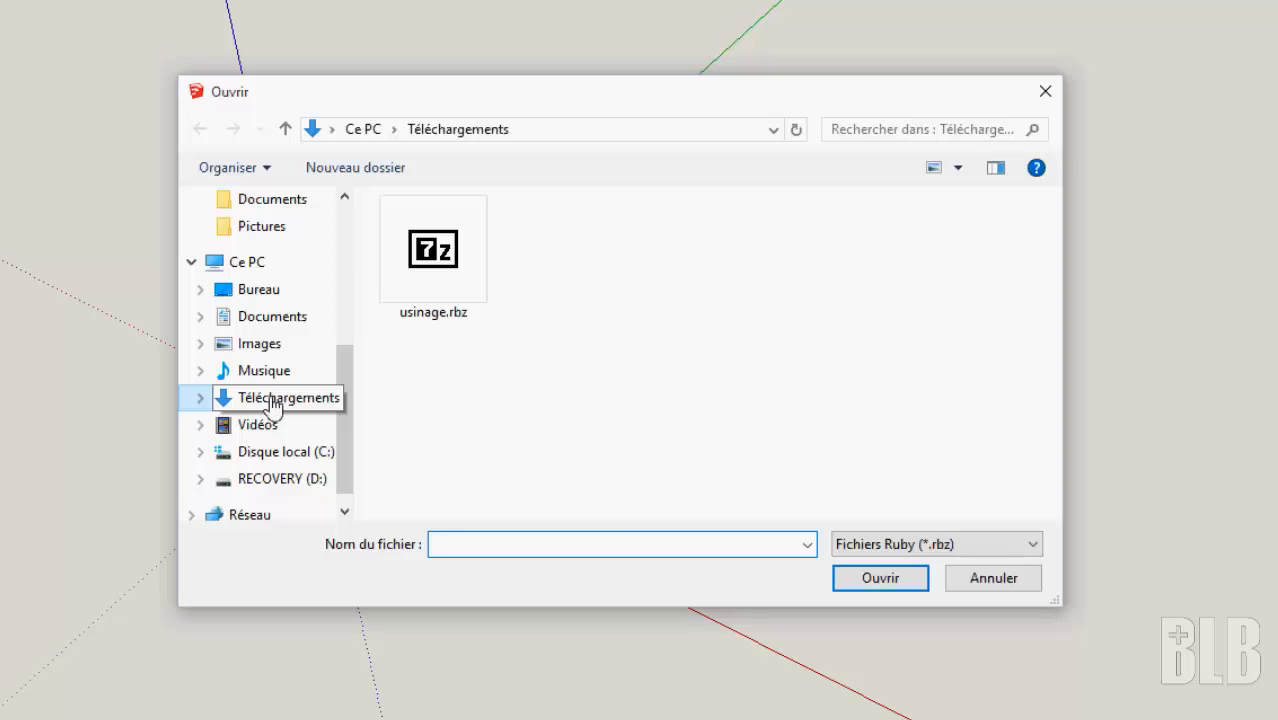
click(447, 258)
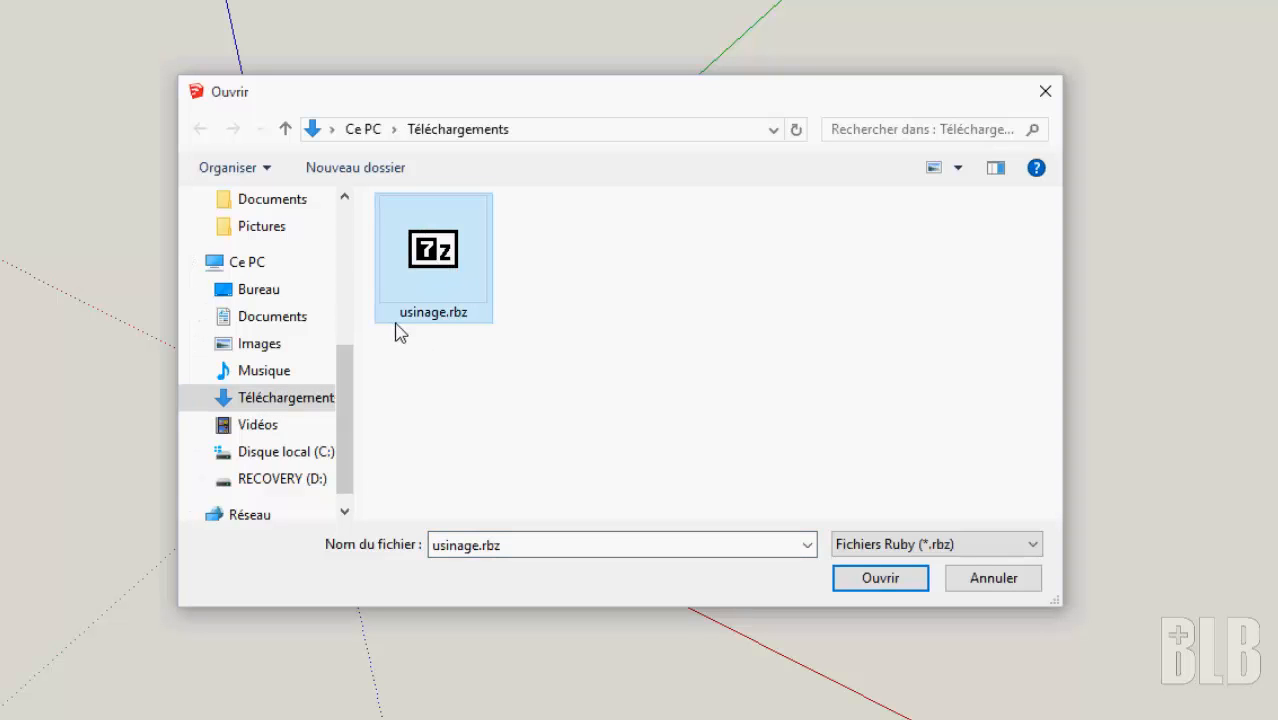
click(892, 582)
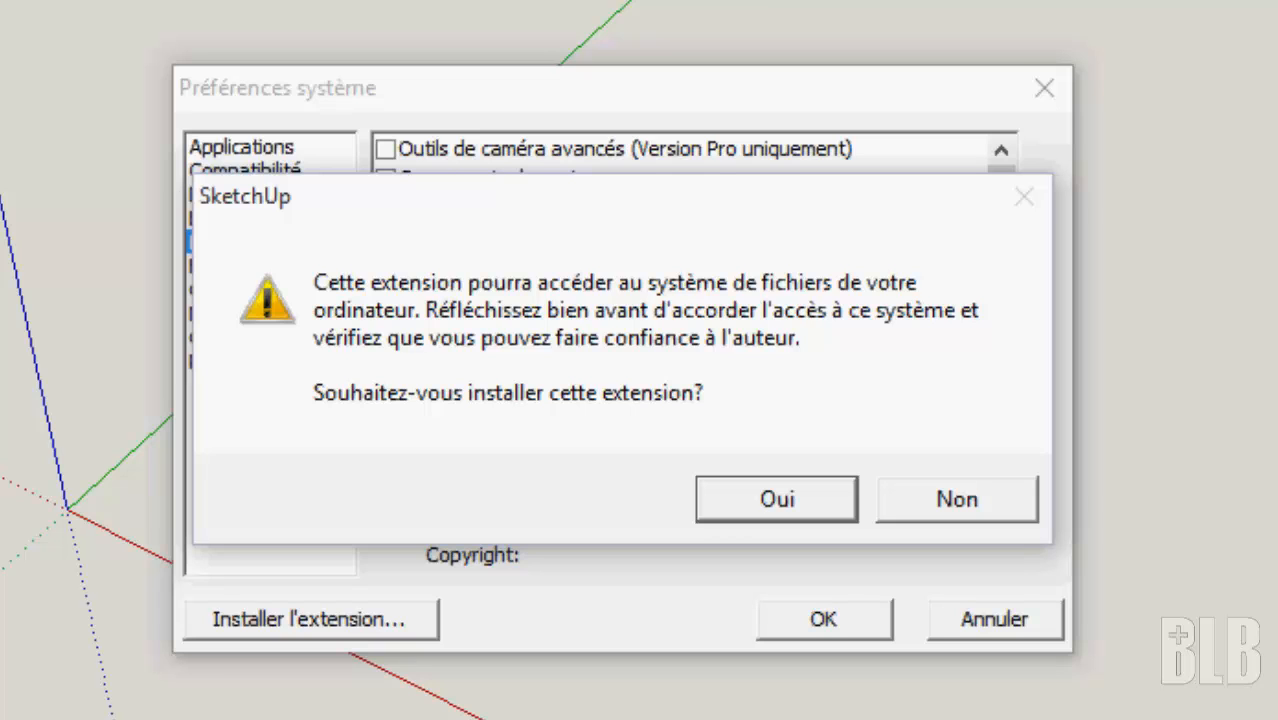
click(796, 507)
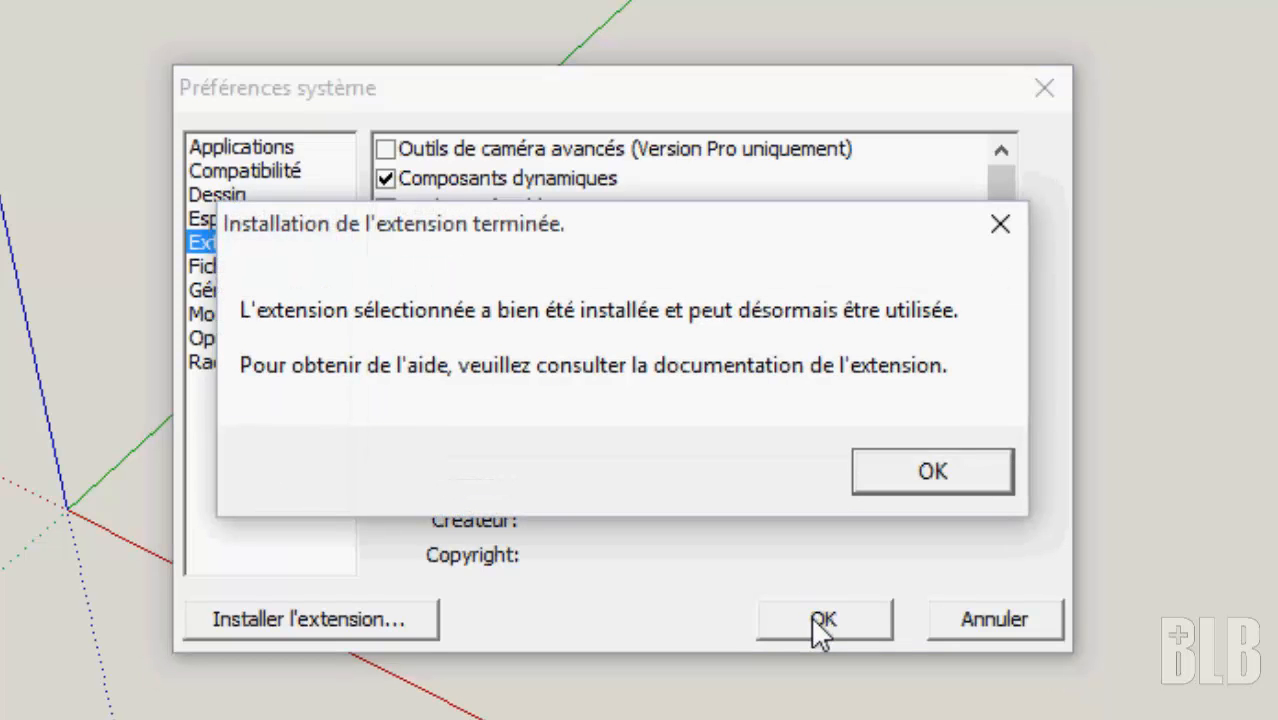
click(958, 480)
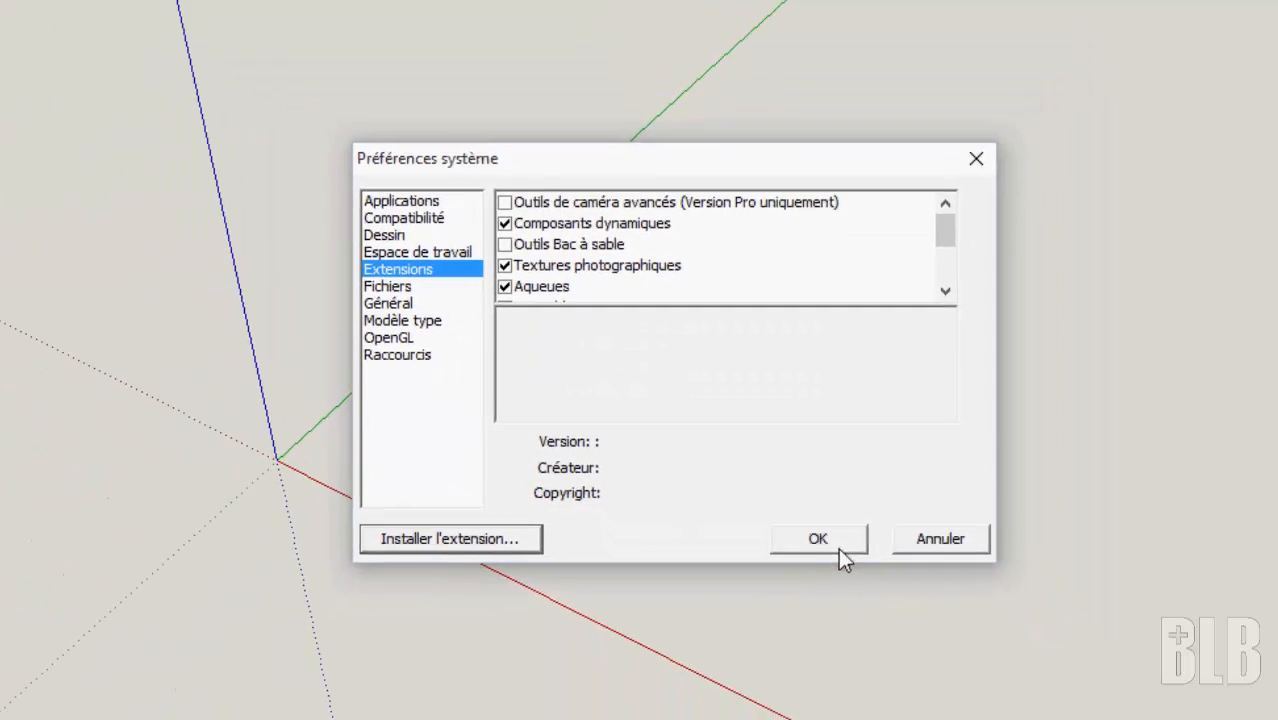
click(862, 620)
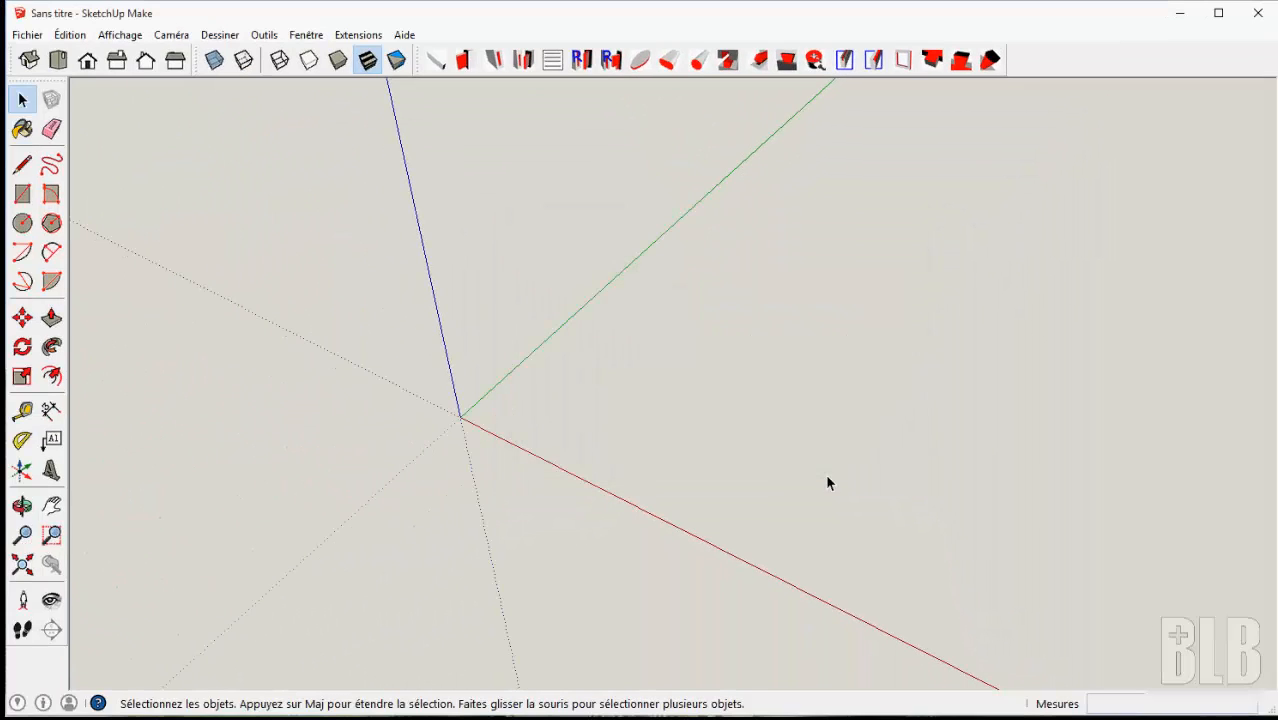
Look up the Usinage plugin's Rainure_Feuillure and Moulure functions among the drawing commands
click(220, 35)
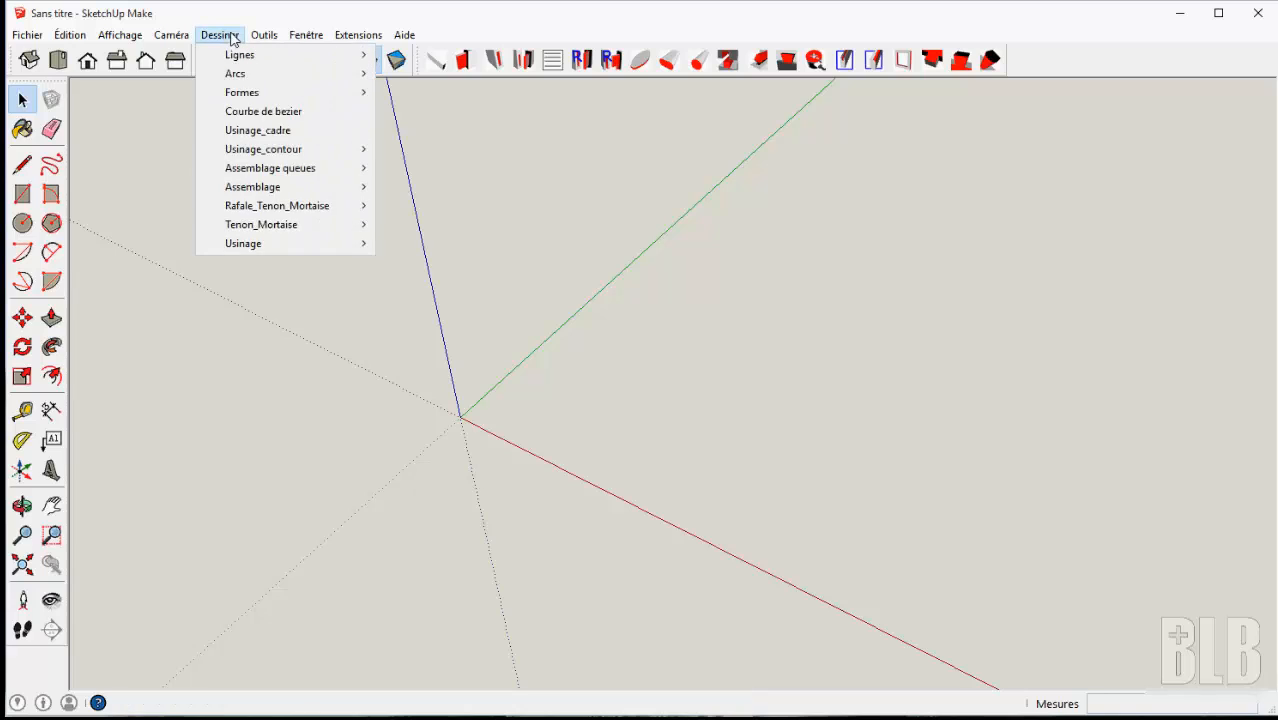
mouse_move(244, 247)
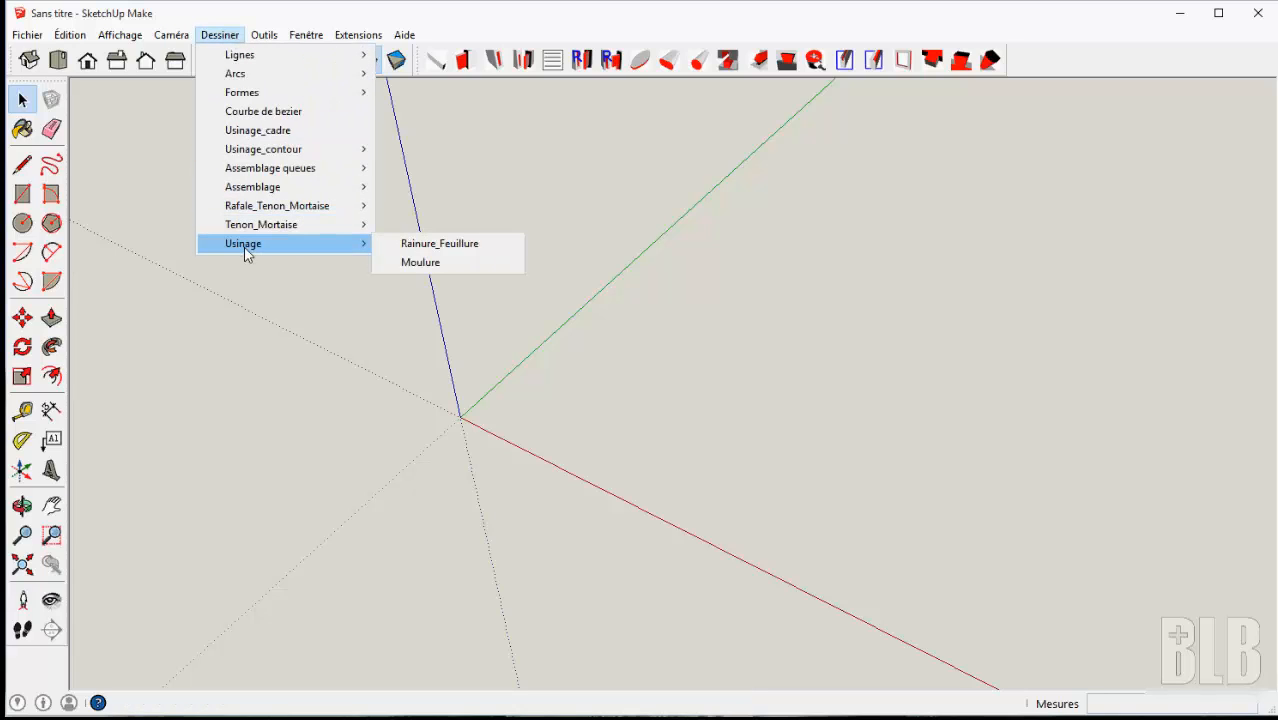
click(421, 264)
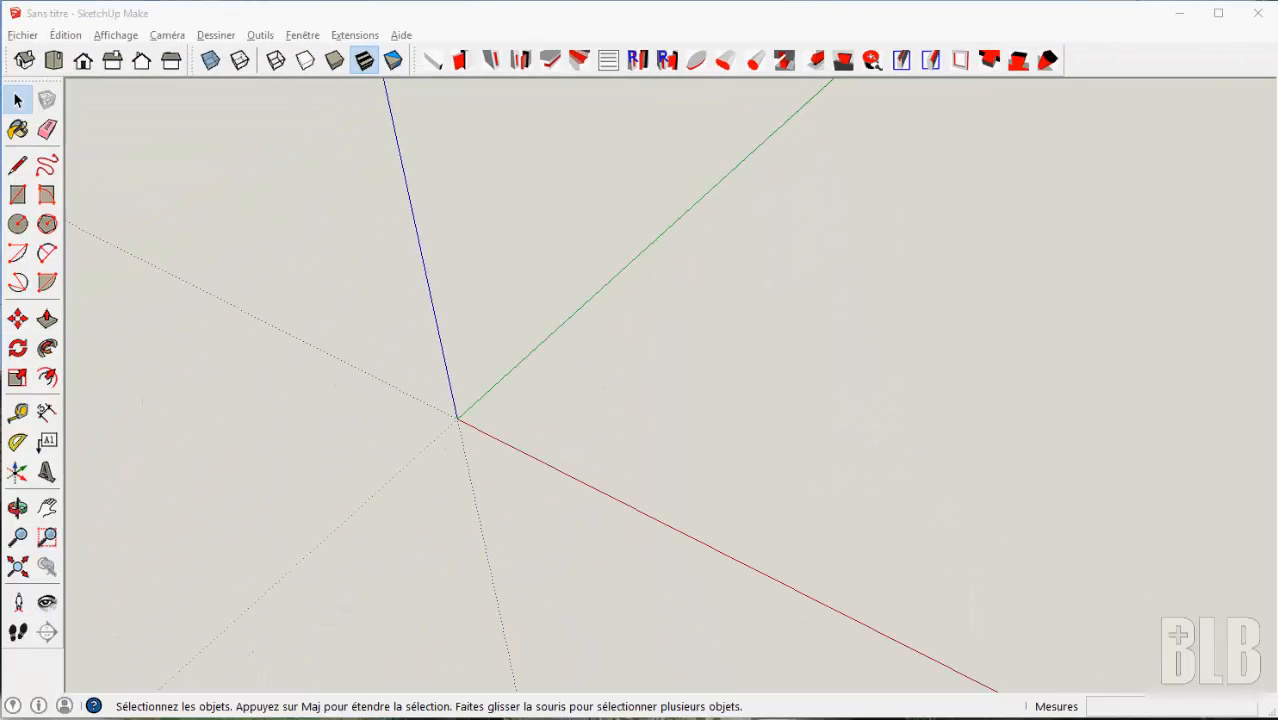
Switch to the file explorer and open the personal profile folder inside Utilisateurs on Disque local (C:)
key(super+e)
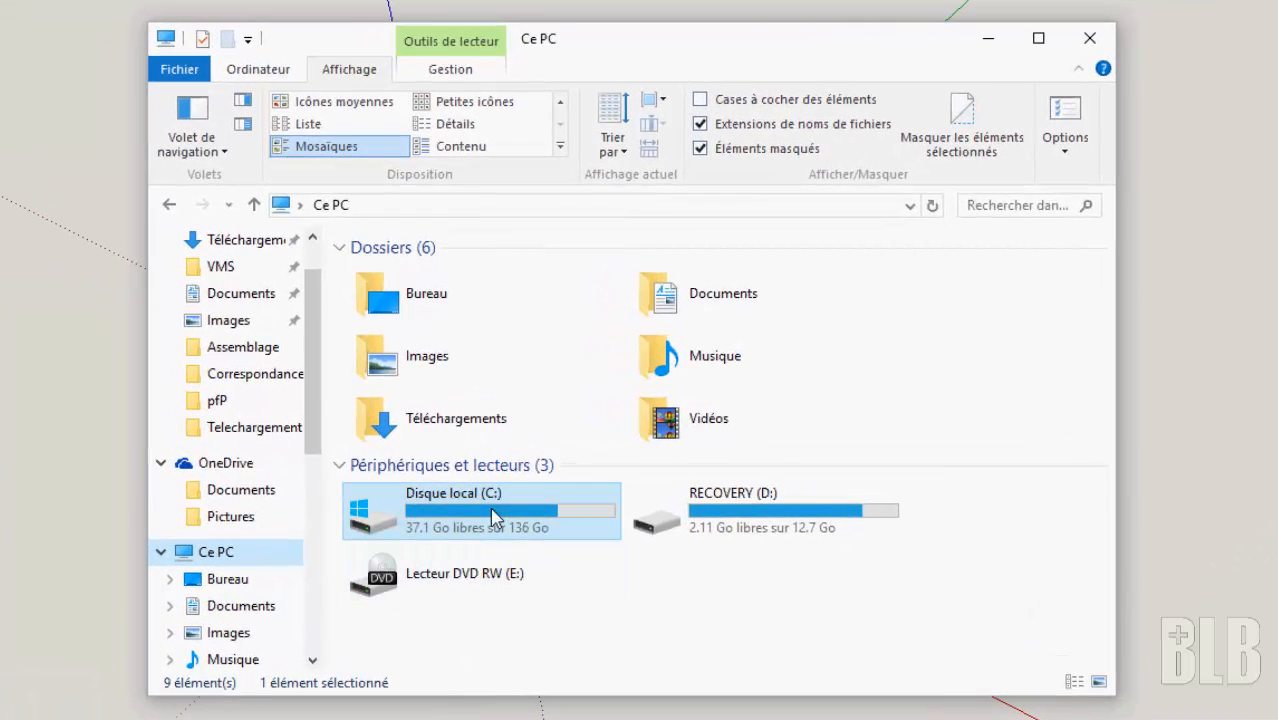
double_click(491, 516)
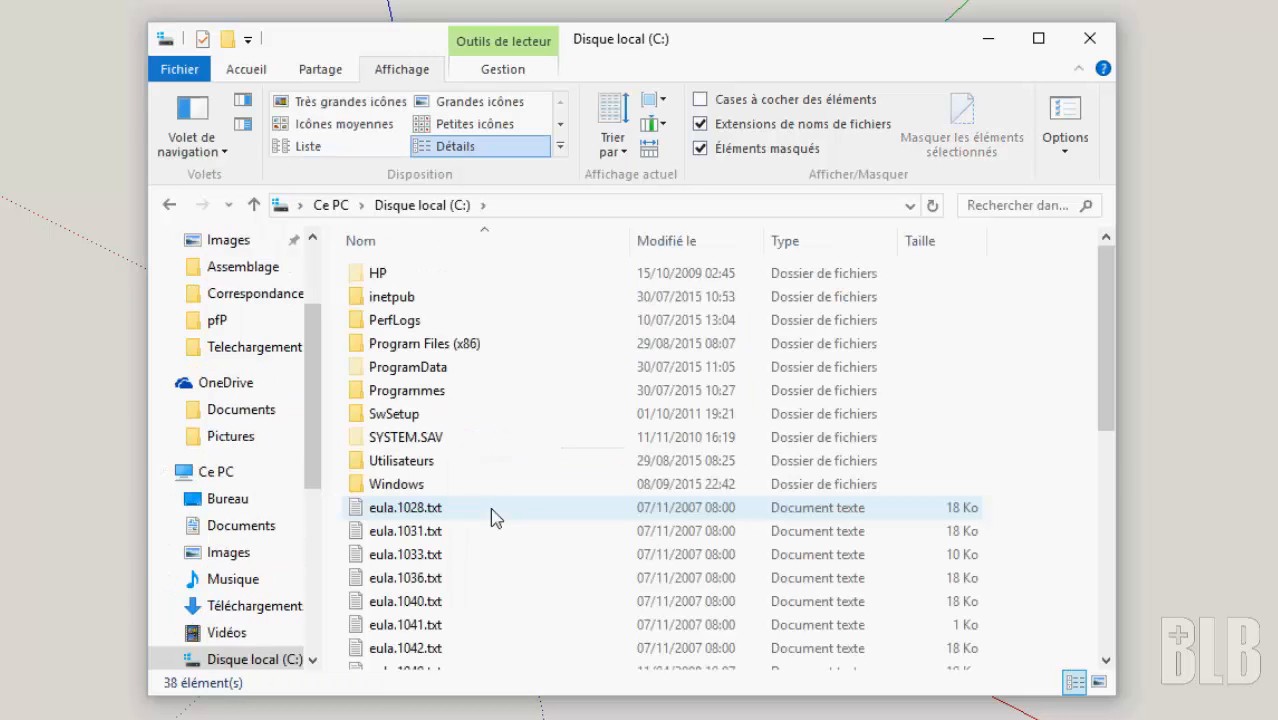
double_click(403, 462)
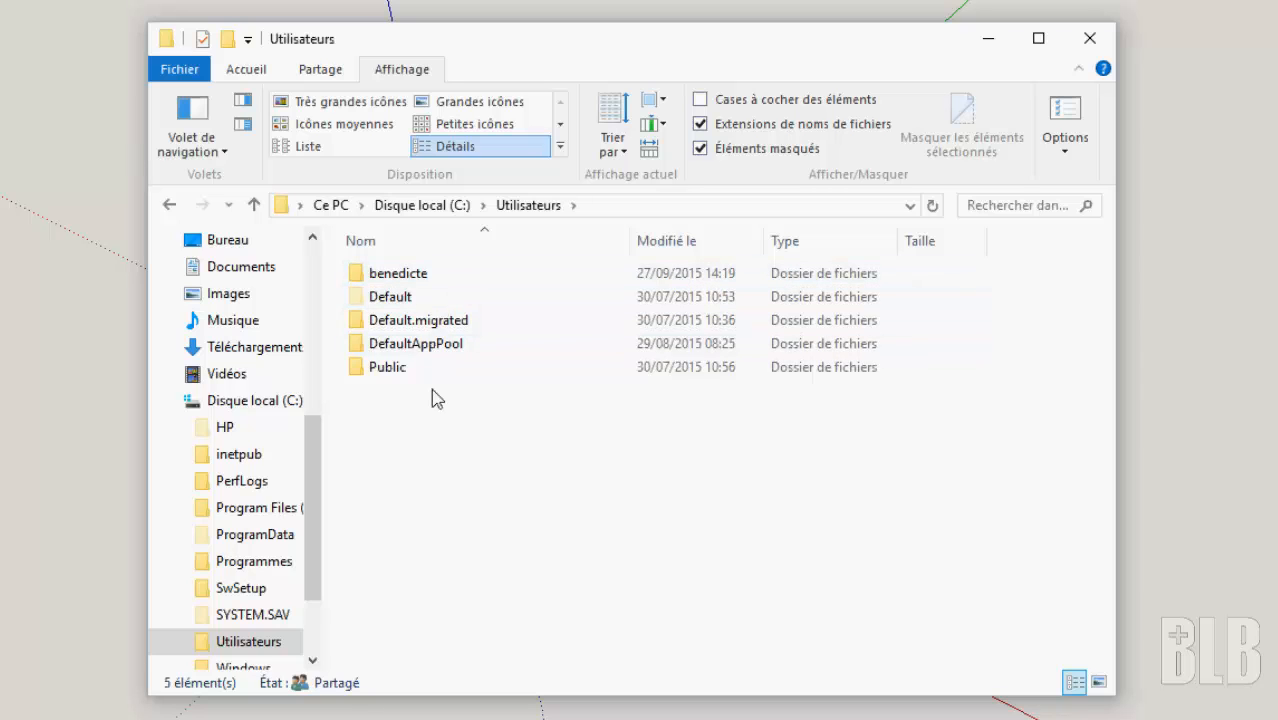
double_click(398, 273)
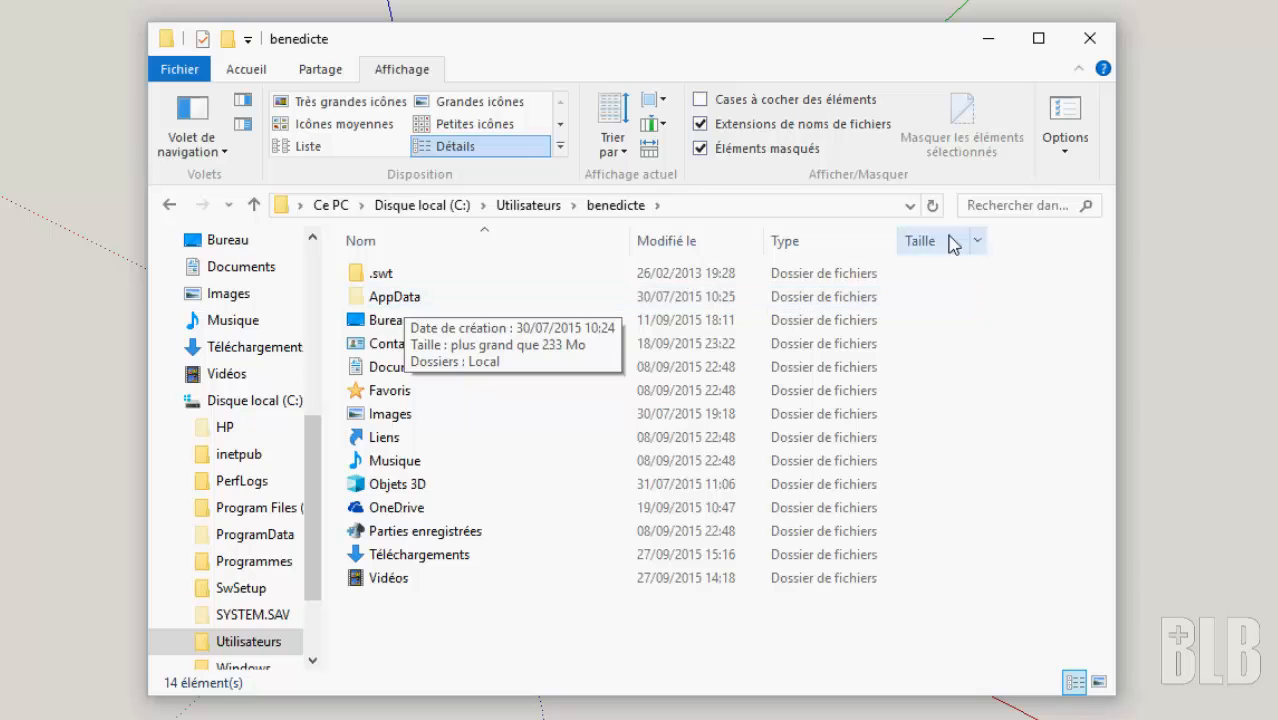
Check in the folder view options that hidden files, folders and drives are set to be shown, and accept the settings
click(1066, 151)
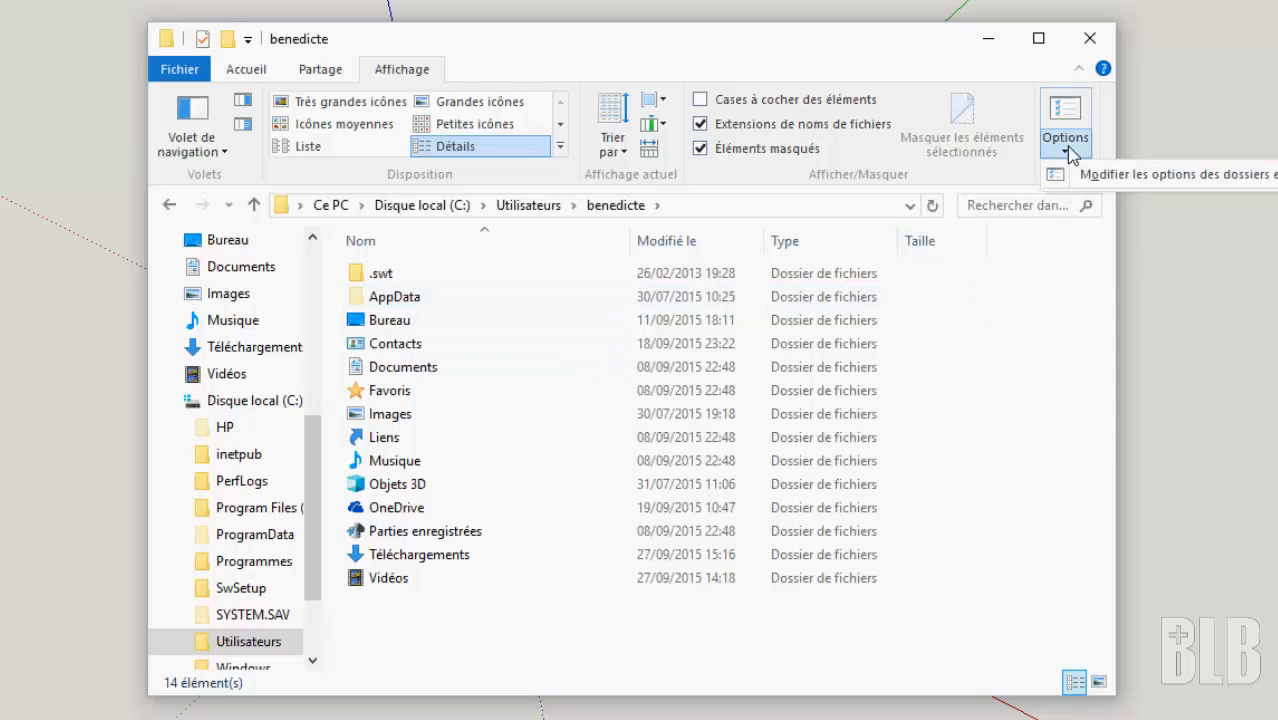
click(1078, 174)
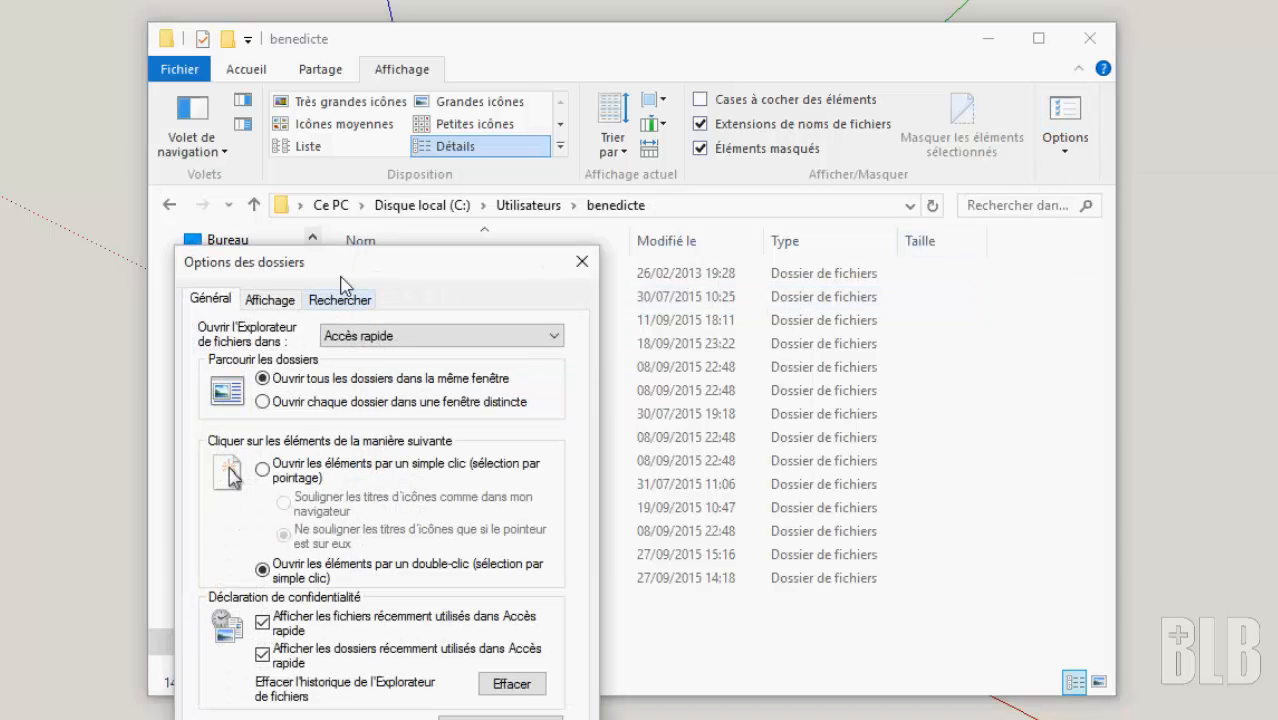
drag(364, 249, 471, 140)
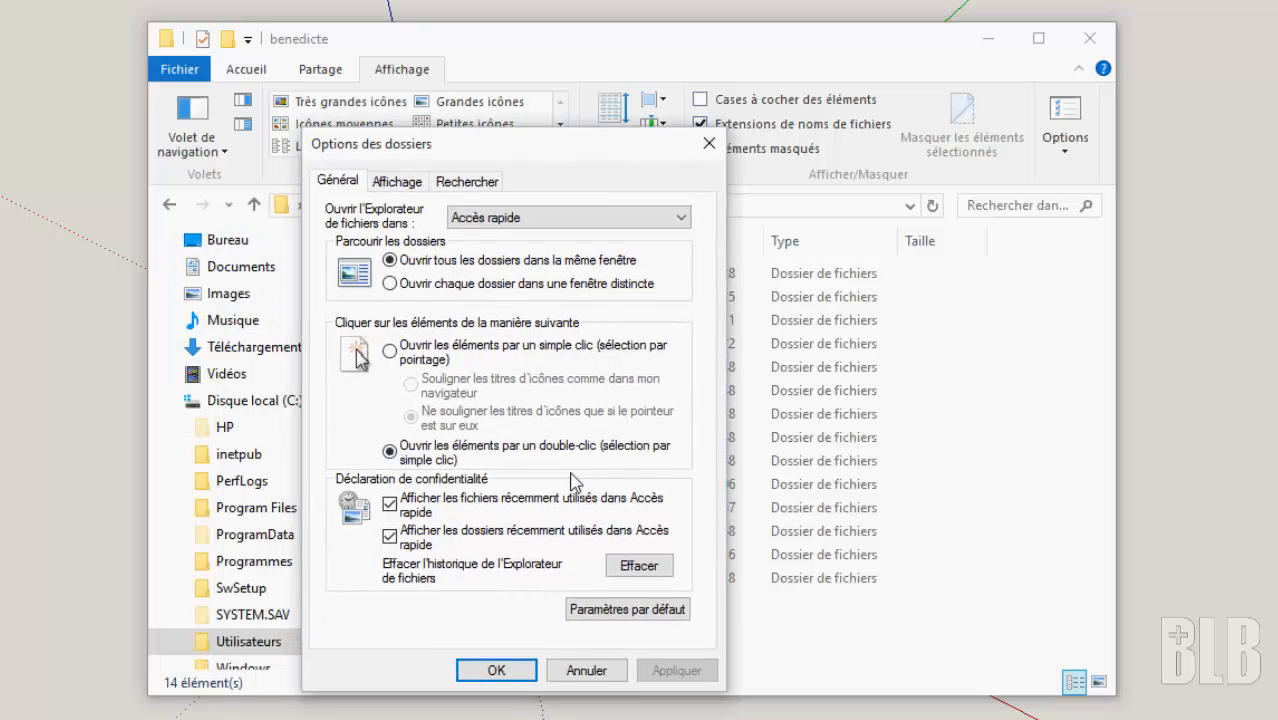
click(401, 182)
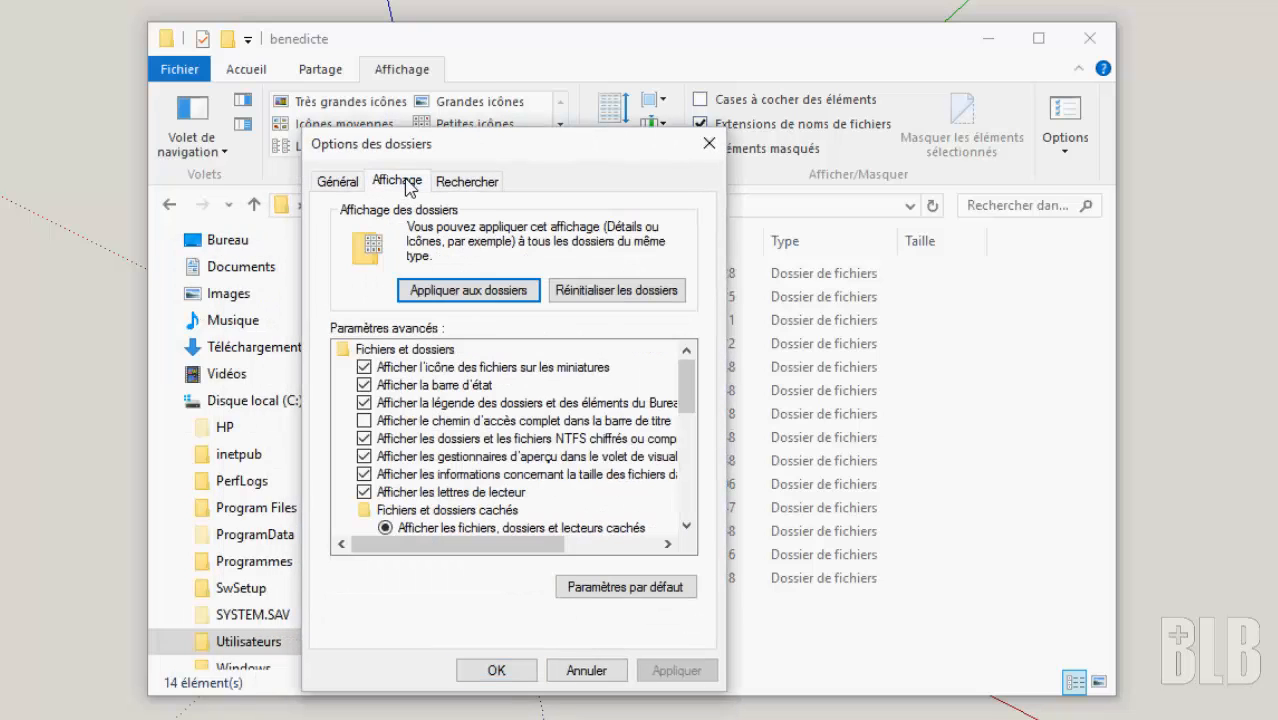
drag(689, 401, 688, 452)
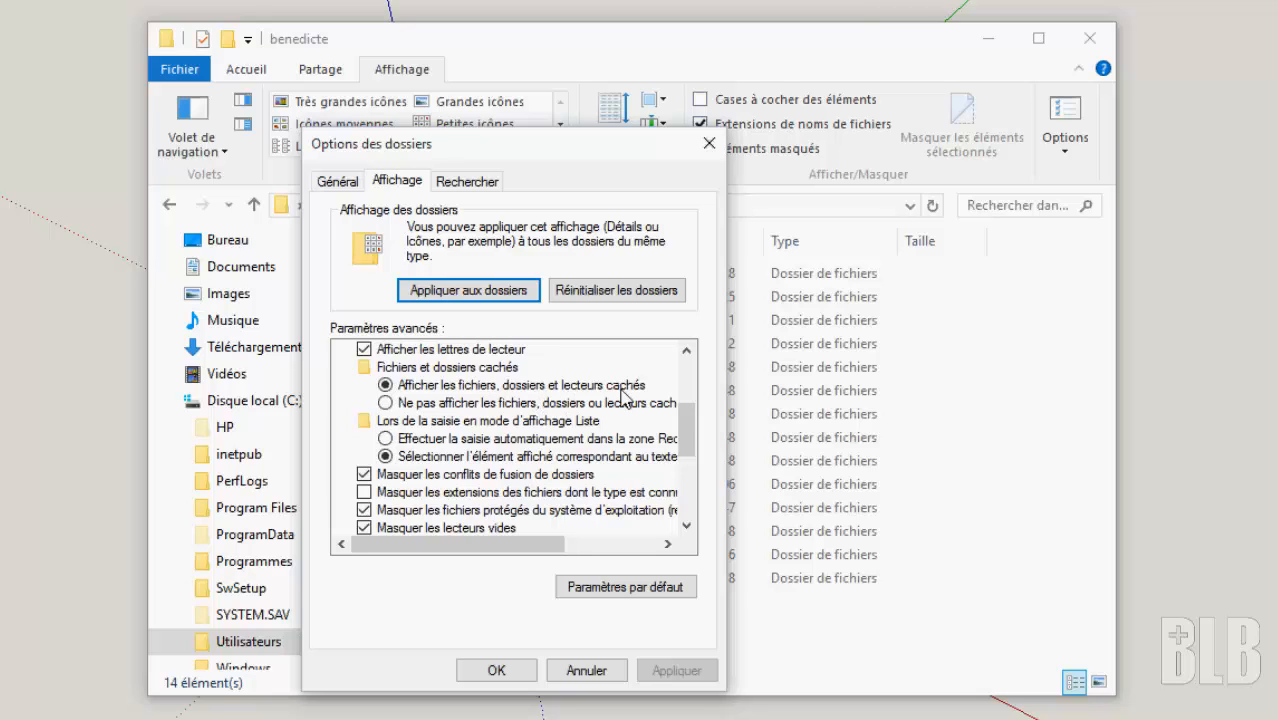
click(497, 670)
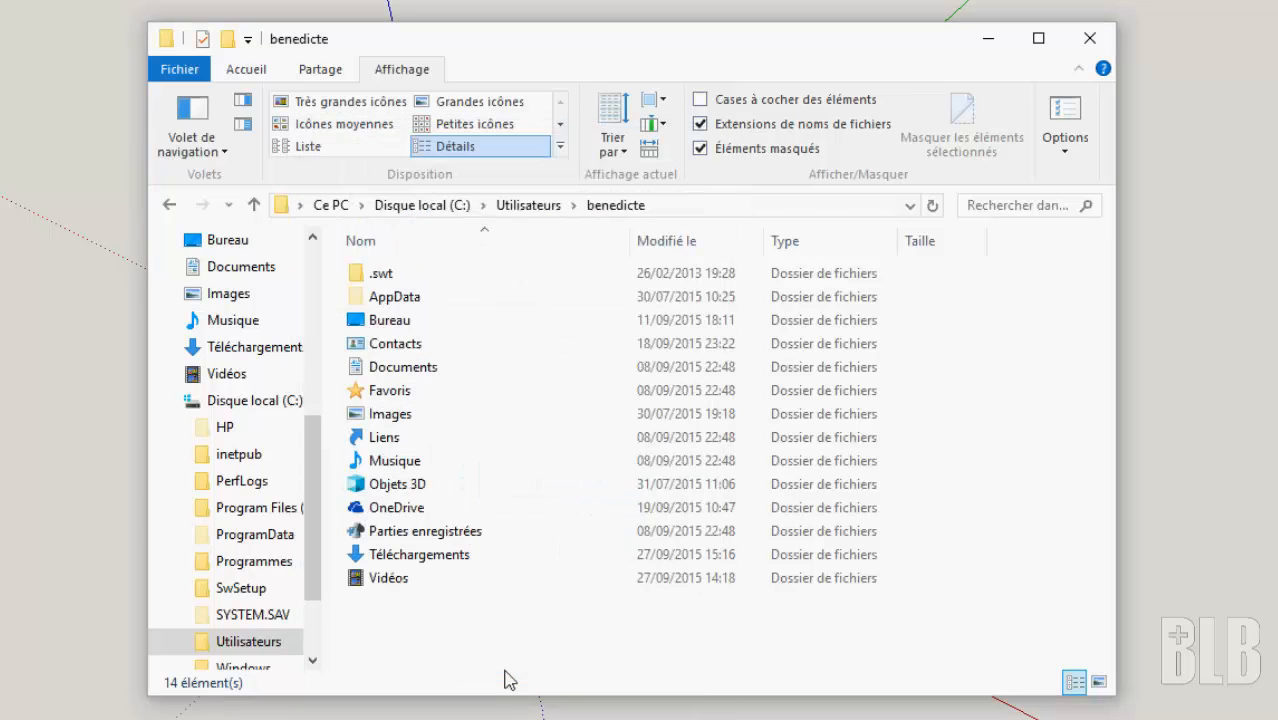
From the profile folder, go to AppData\Roaming\SketchUp\SketchUp 2015\SketchUp\Plugins
double_click(405, 298)
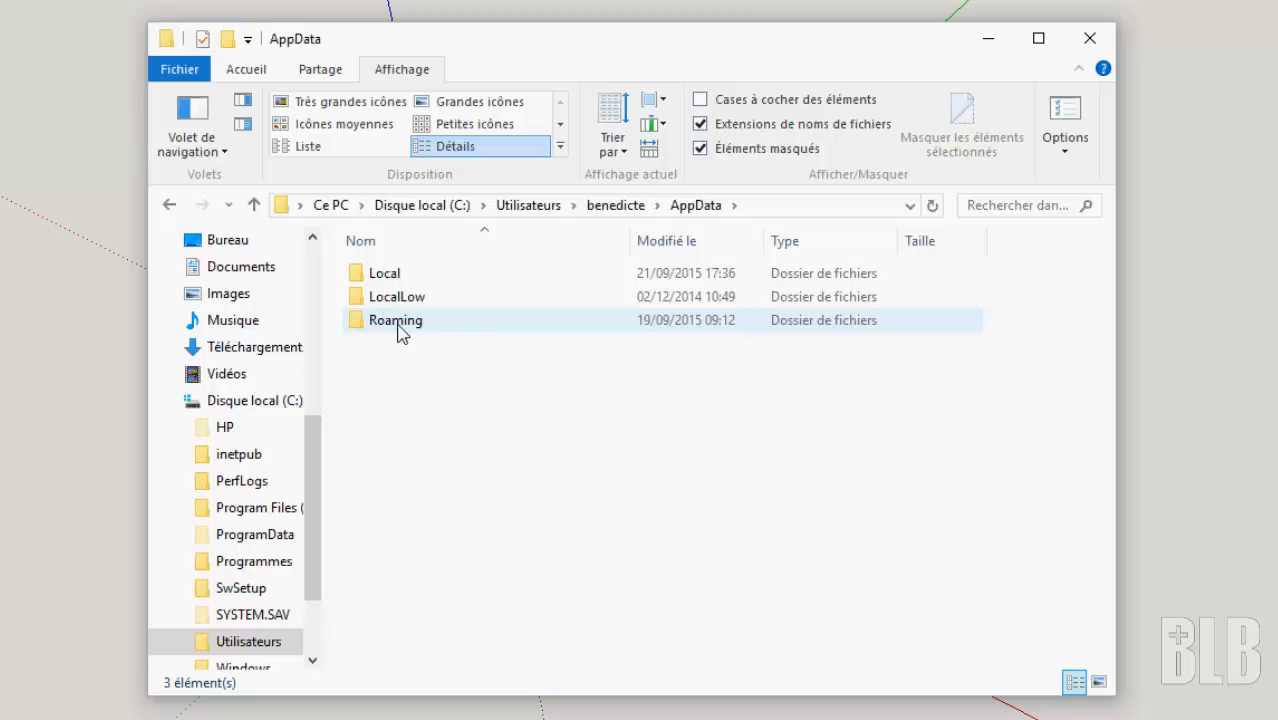
mouse_move(399, 332)
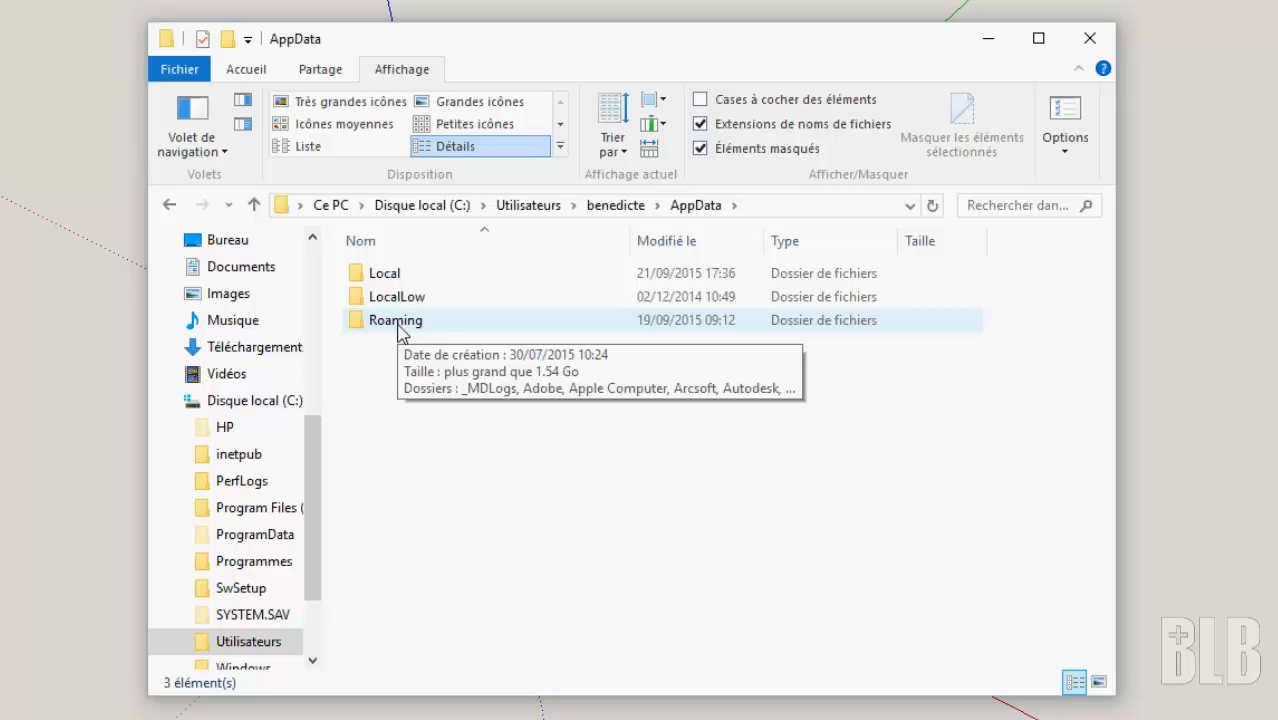
double_click(396, 322)
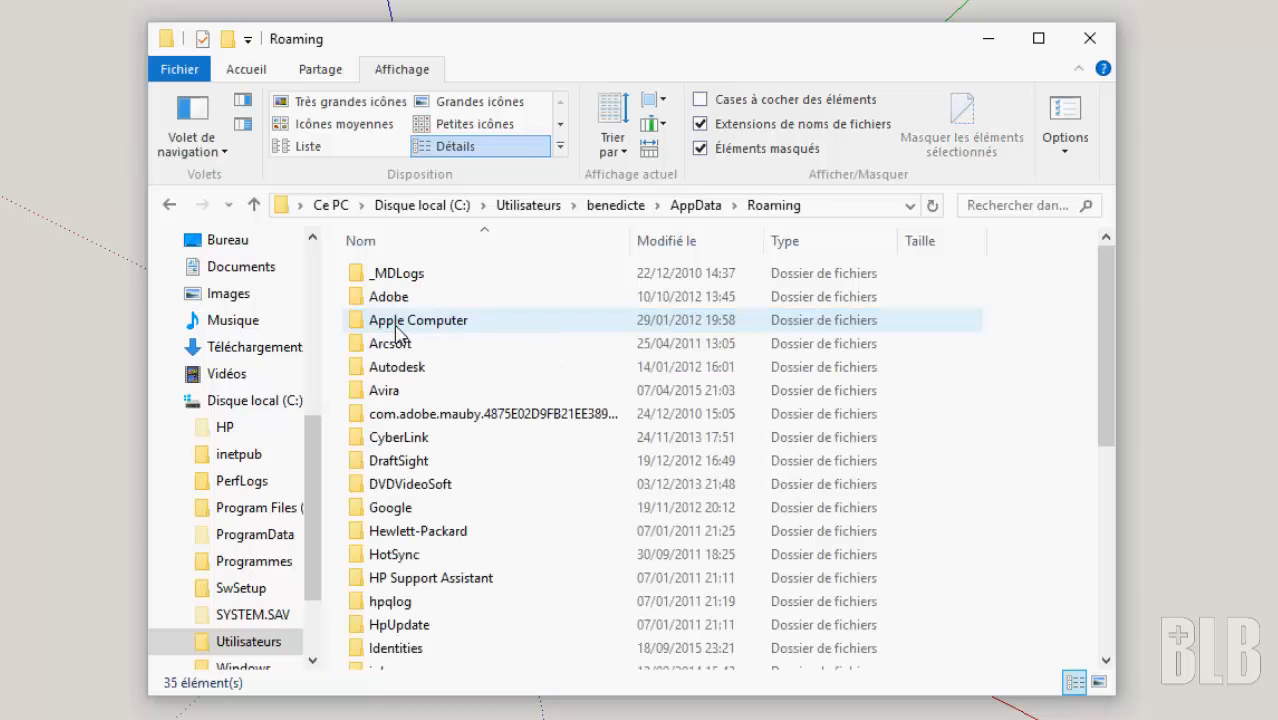
scroll(412, 460, down, 6)
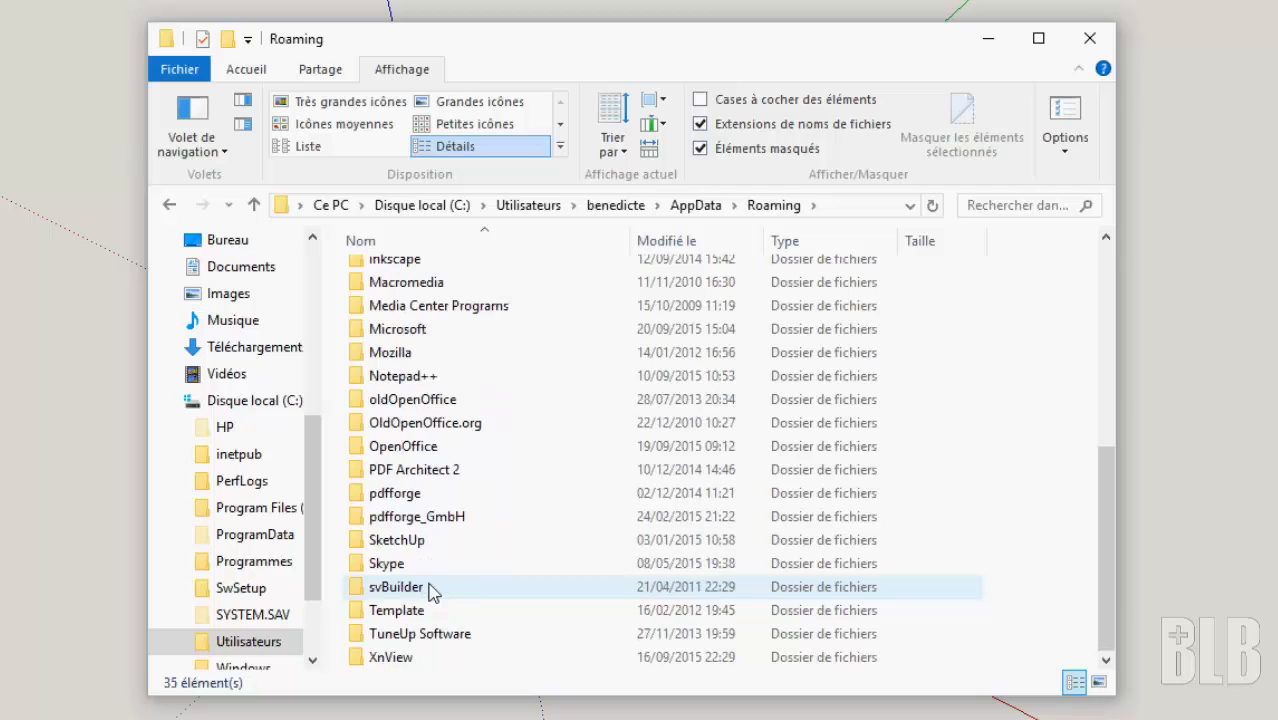
click(418, 542)
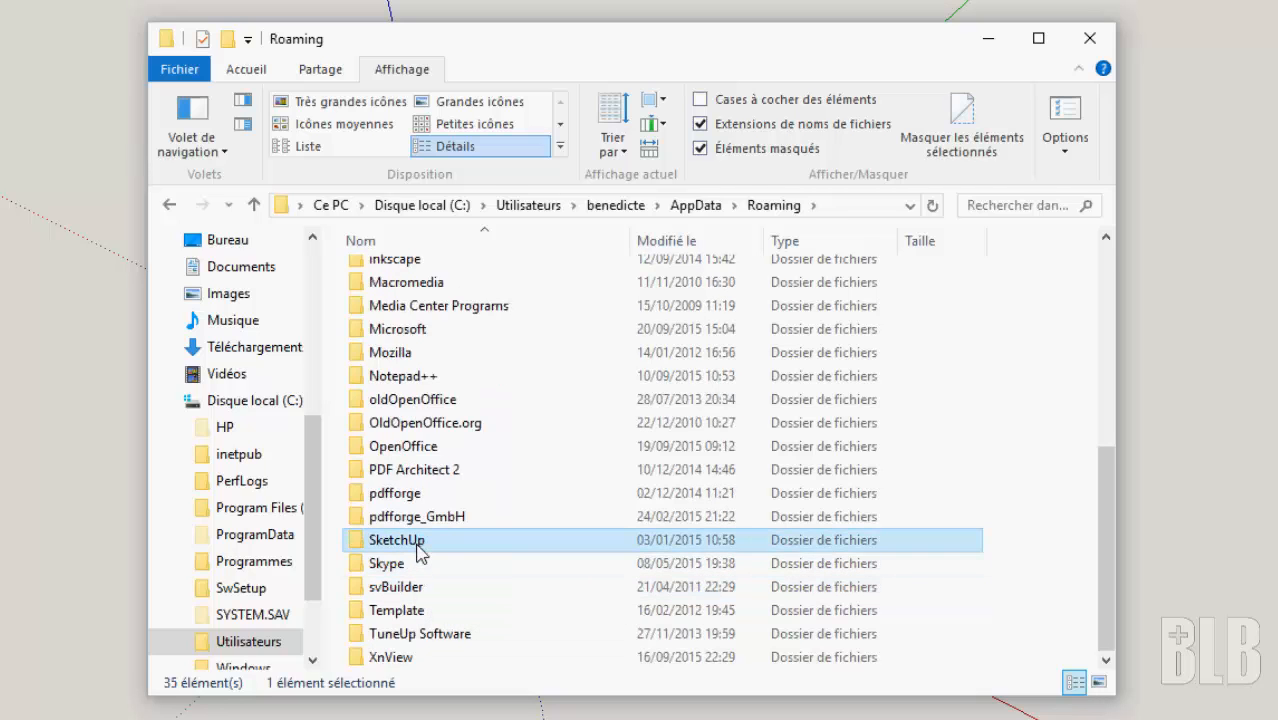
double_click(418, 542)
double_click(396, 276)
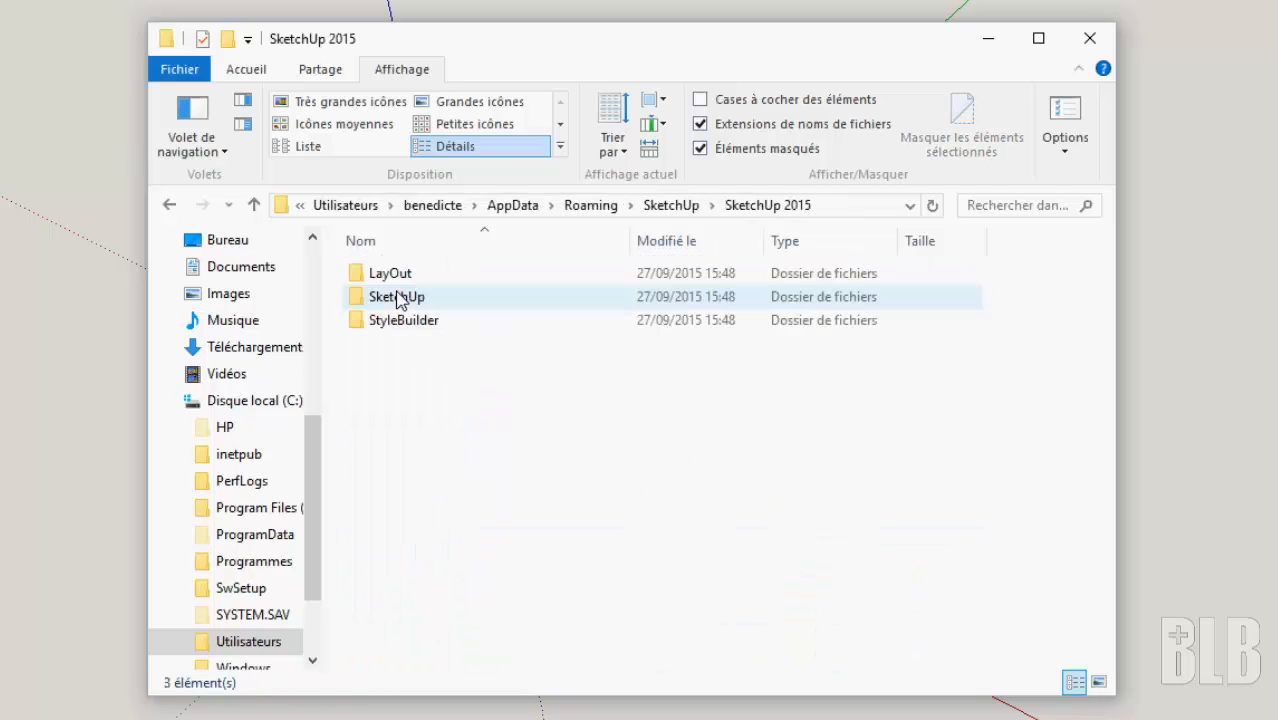
double_click(397, 297)
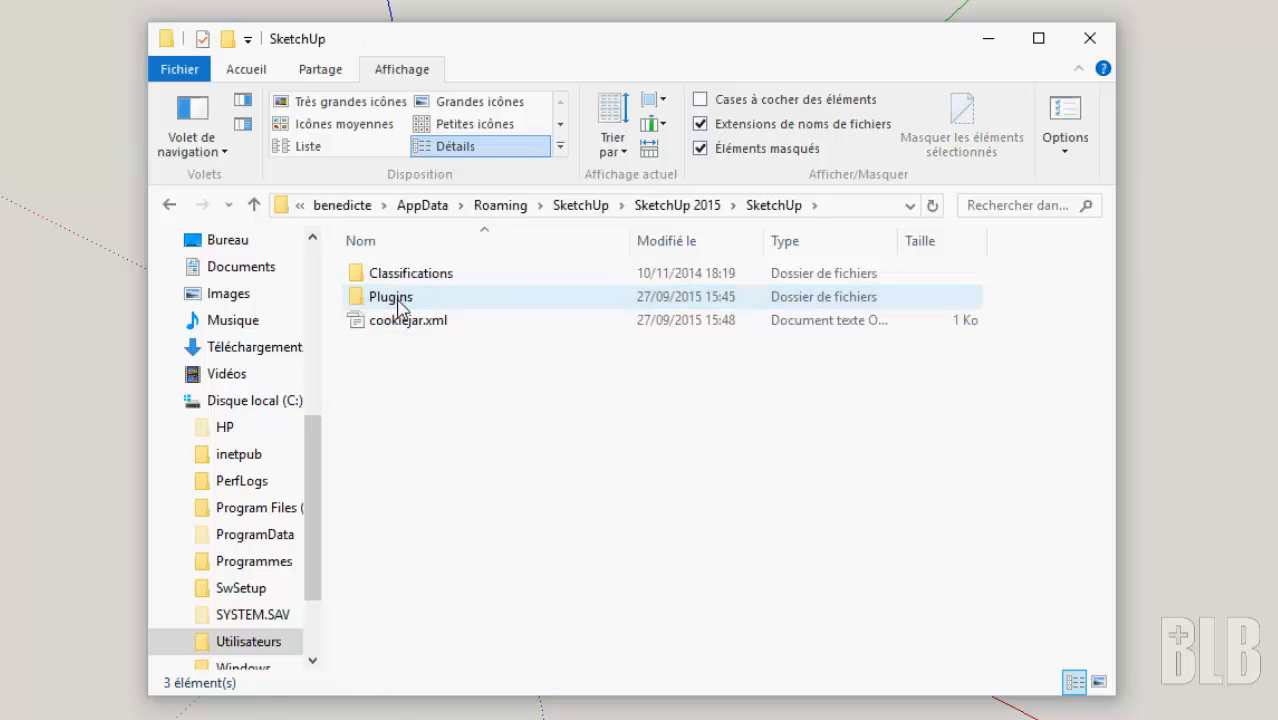
double_click(398, 298)
Examine the Plugins folder's files, its BLB-Bois folder and the Usinage subfolder, then show the subfolder's full path
scroll(558, 365, down, 1)
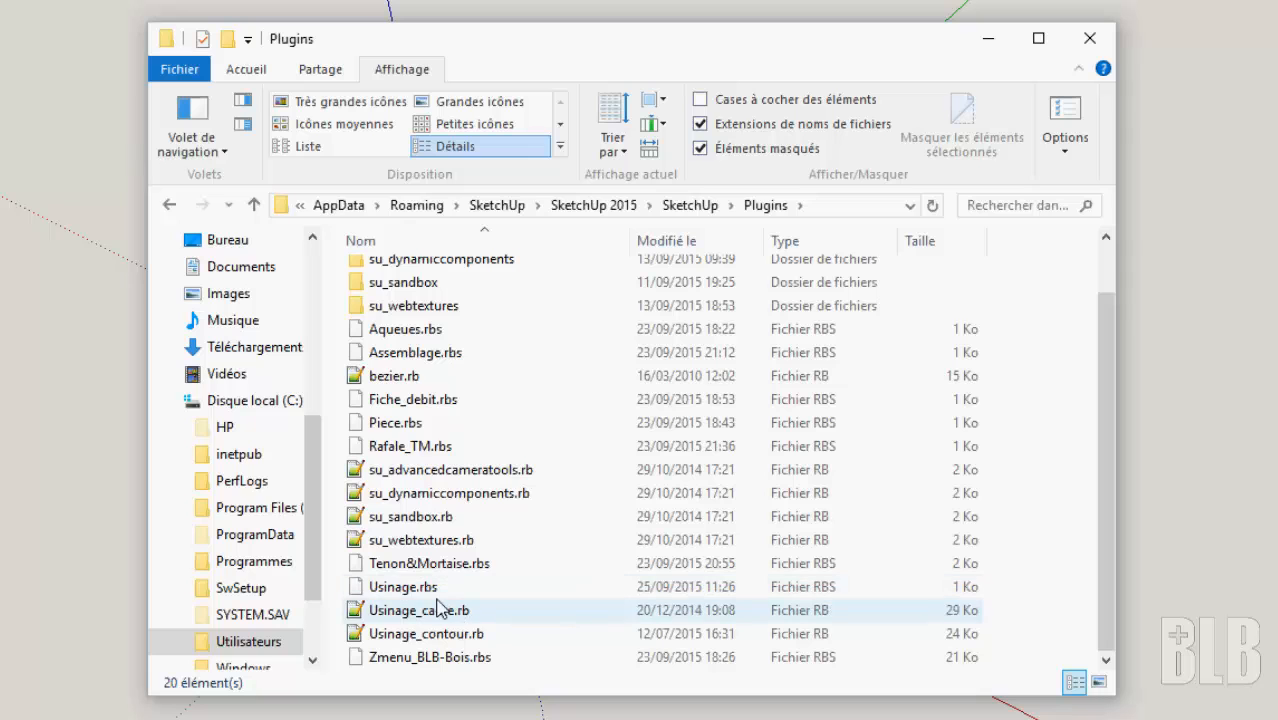
scroll(437, 592, up, 1)
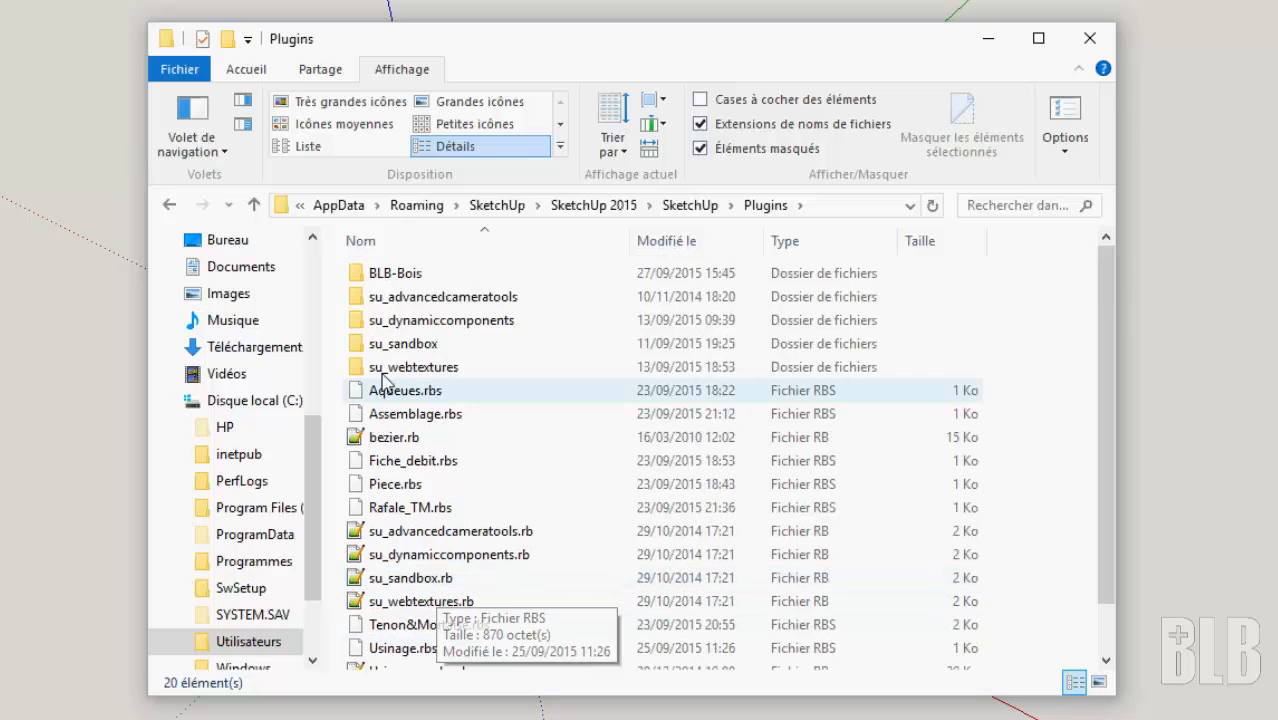
double_click(381, 274)
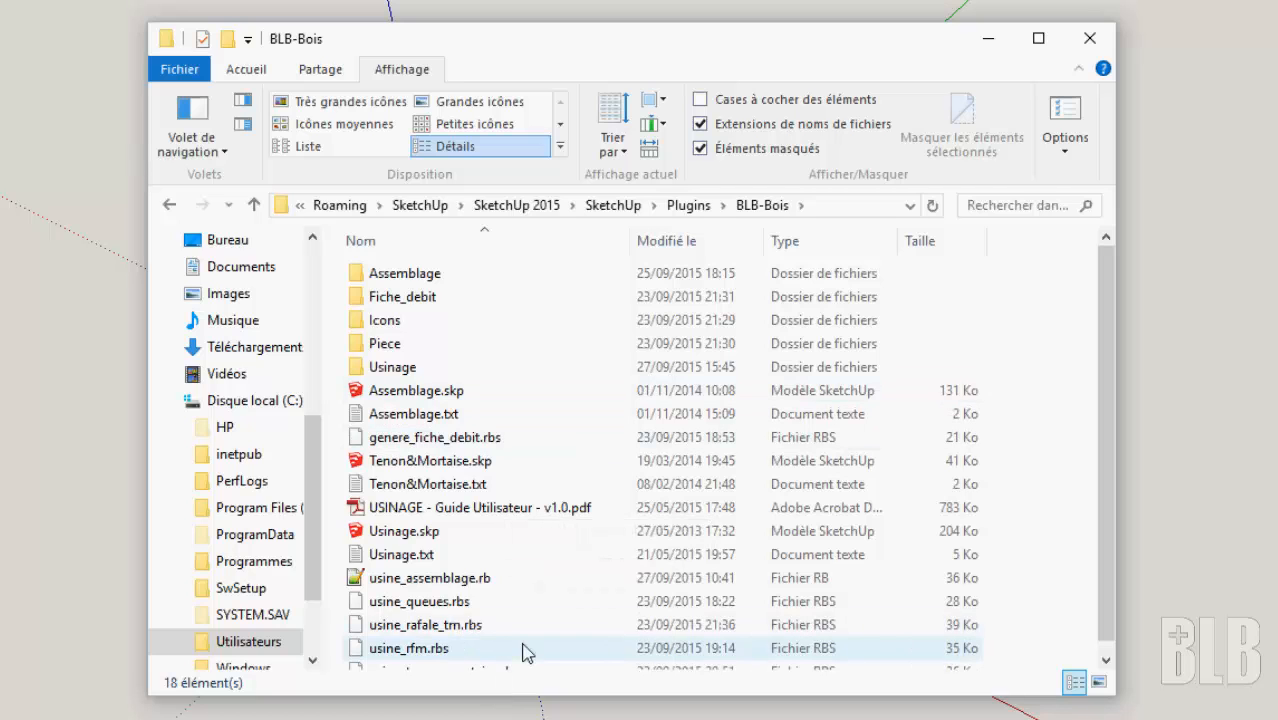
double_click(380, 367)
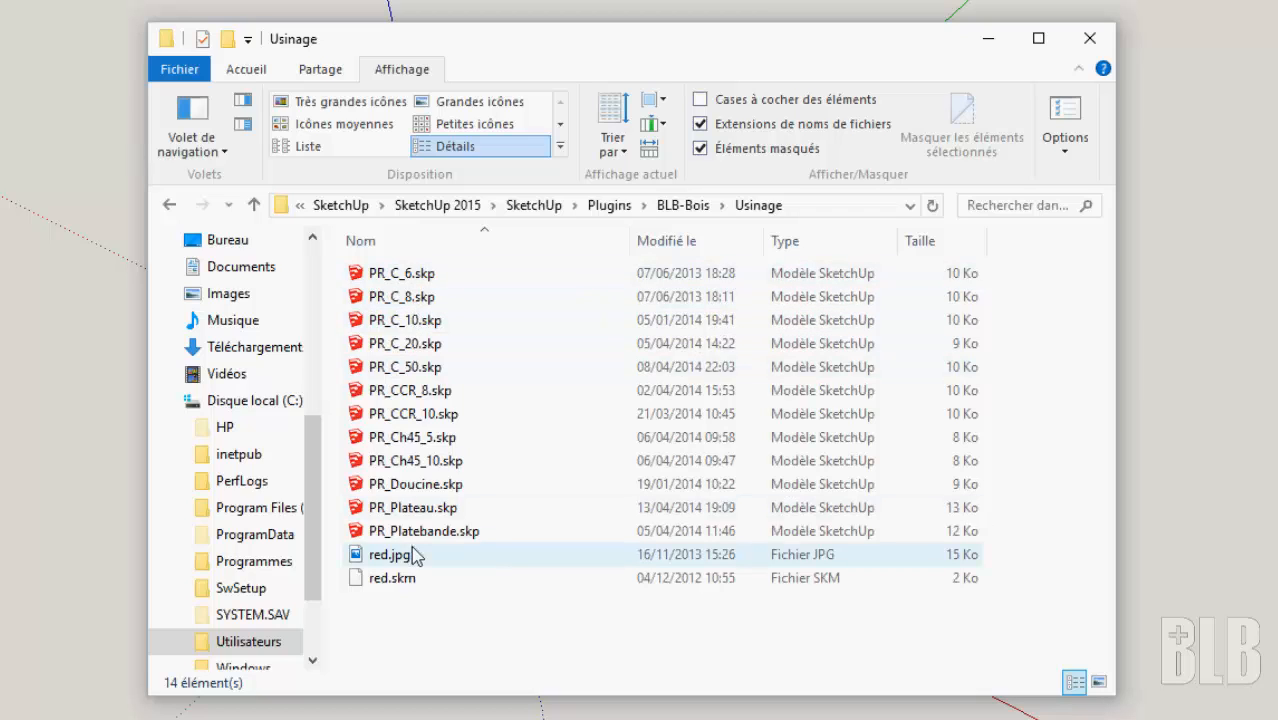
click(910, 206)
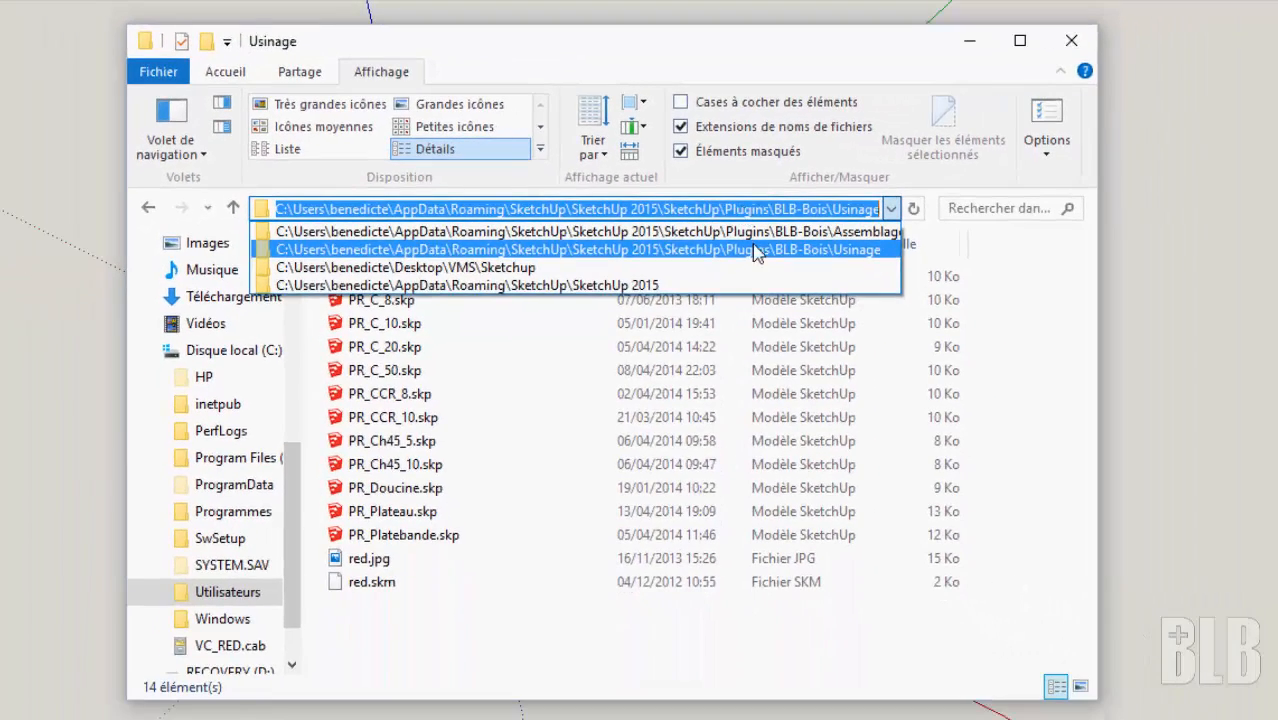
Return to Disque local (C:) and go to Programmes\SketchUp\SketchUp 2015
click(216, 354)
click(219, 355)
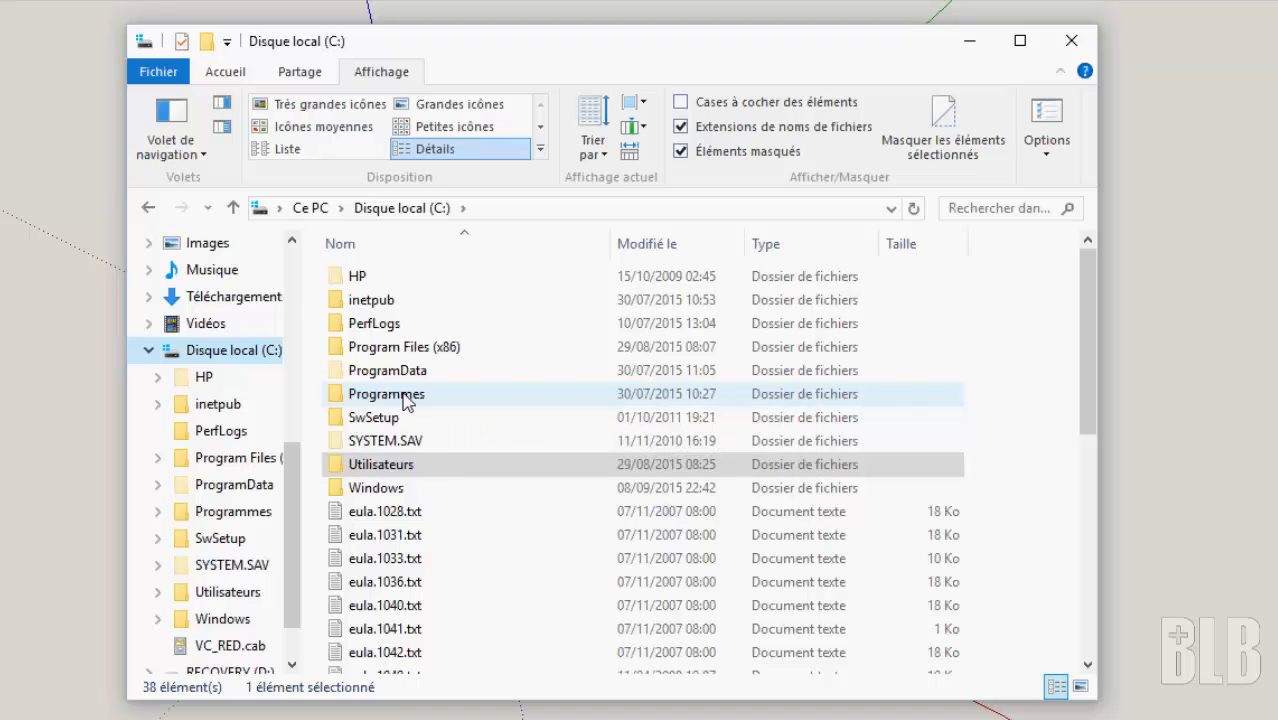
double_click(406, 400)
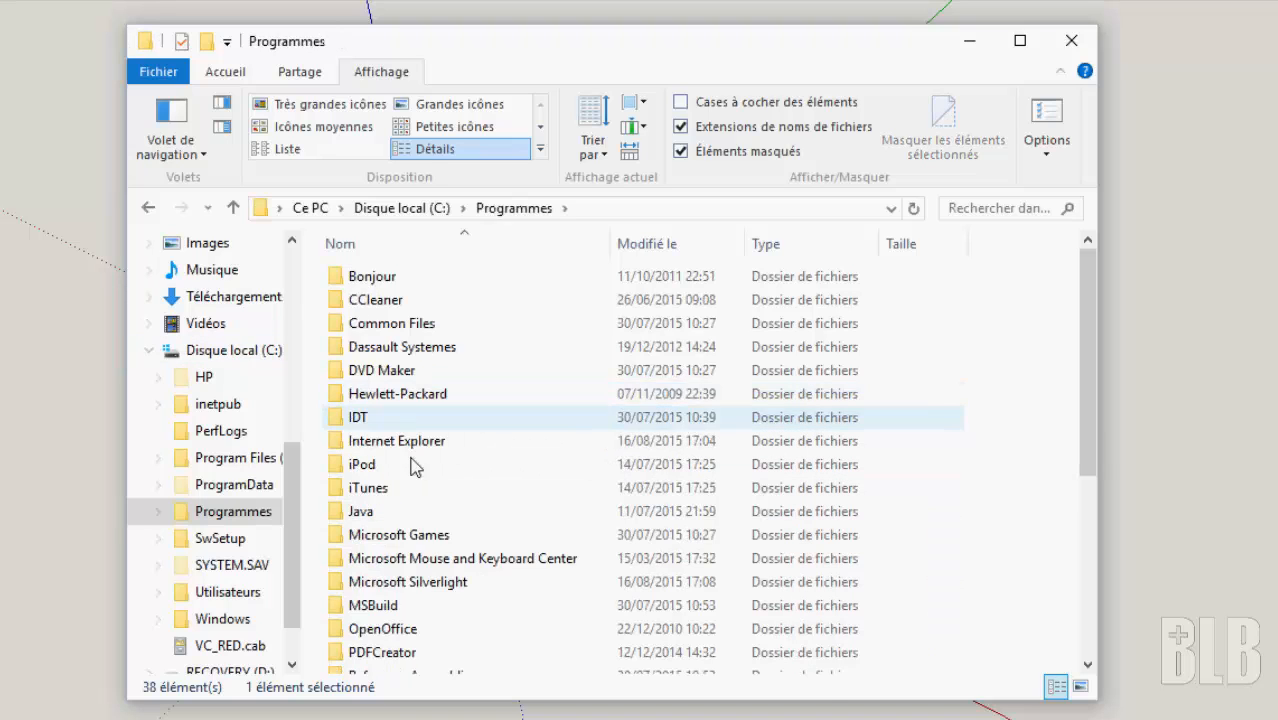
scroll(402, 520, down, 2)
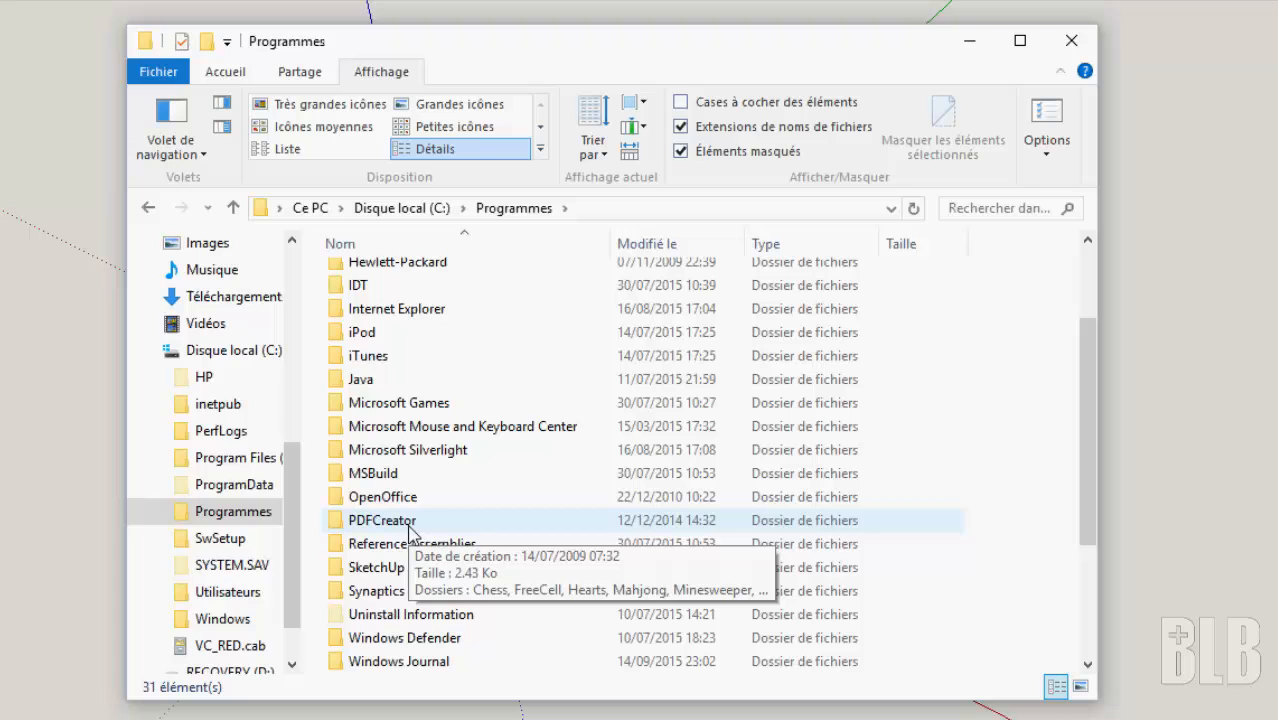
click(384, 577)
double_click(384, 577)
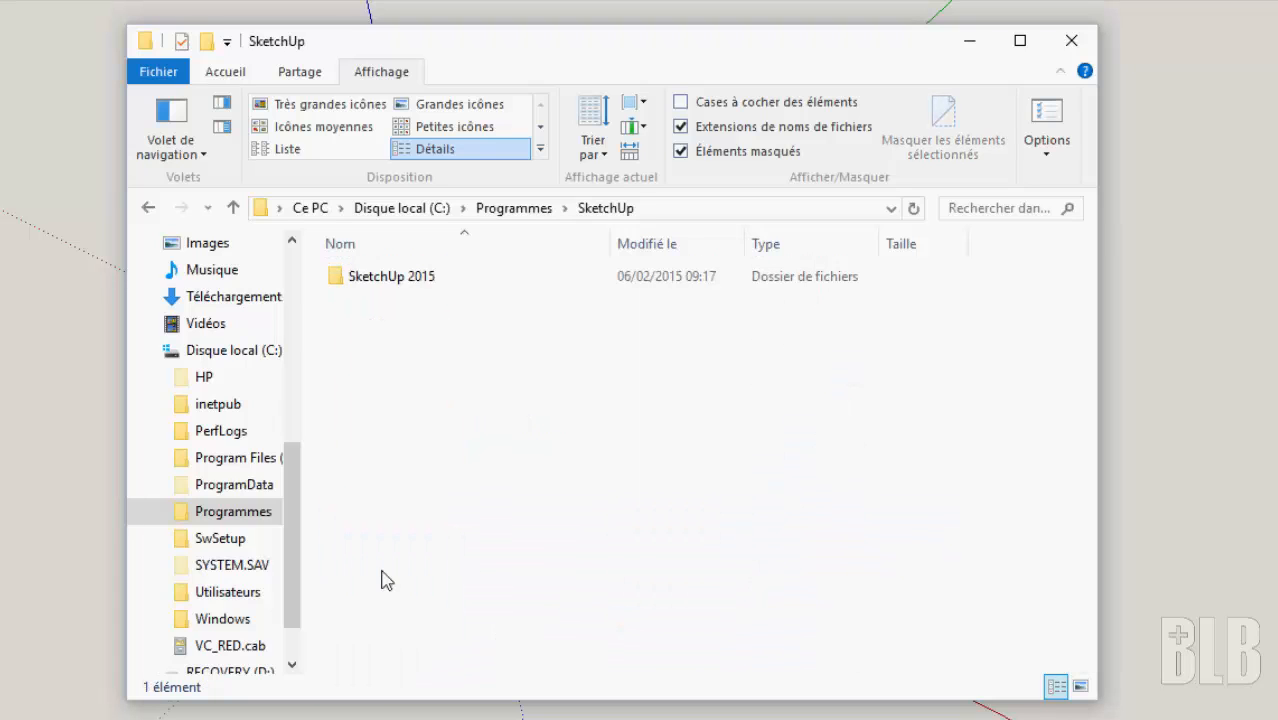
double_click(400, 287)
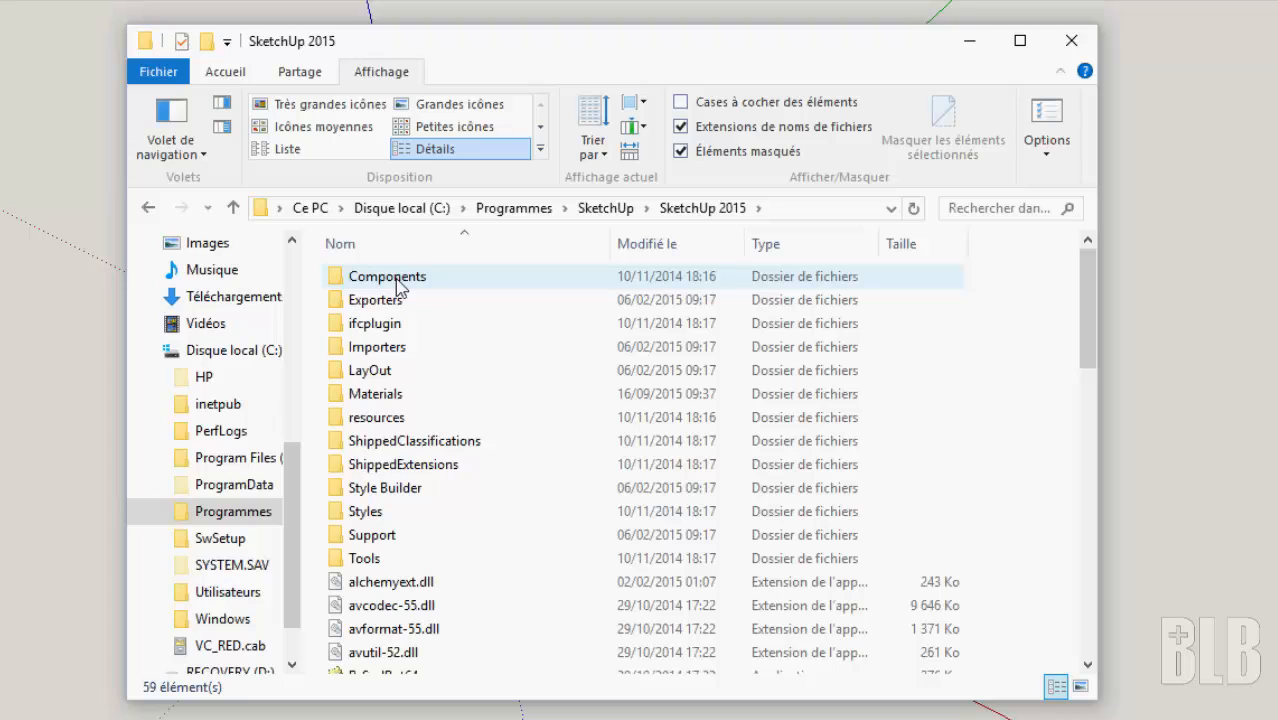
Examine the texture files in the BLB-Bois folder under Materials, then go back to the Materials folder
double_click(388, 400)
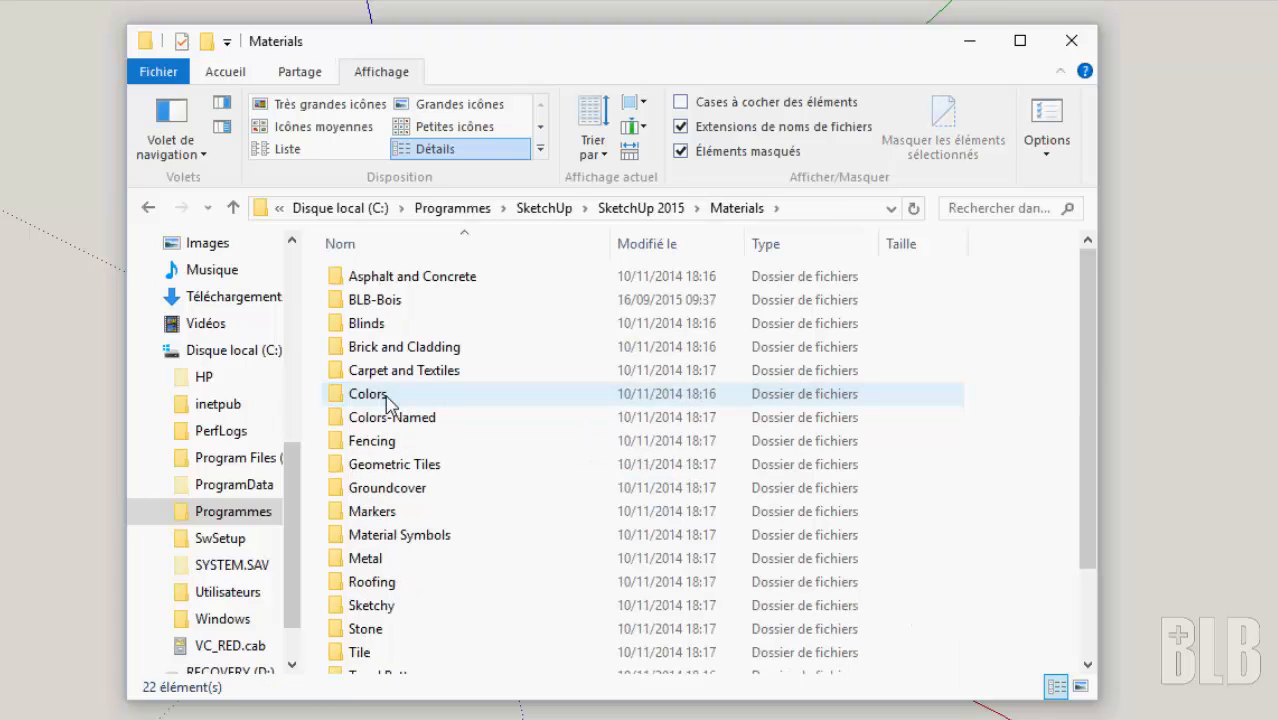
double_click(398, 303)
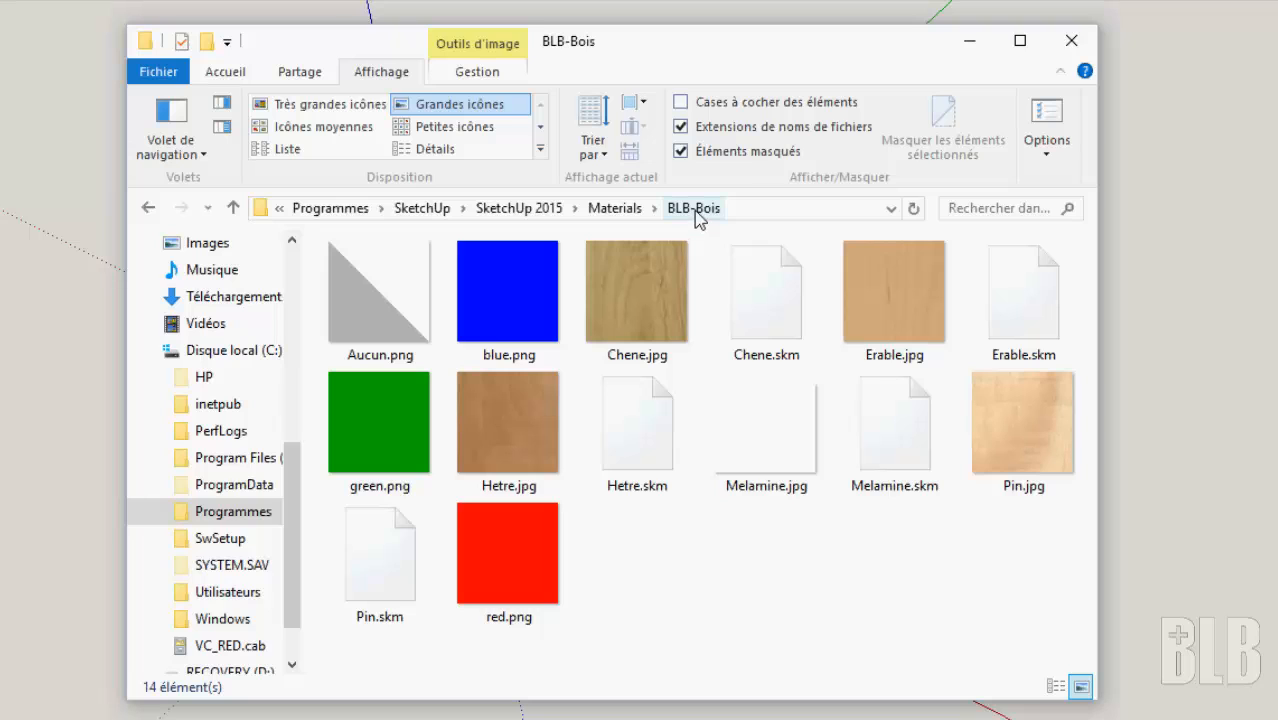
click(633, 212)
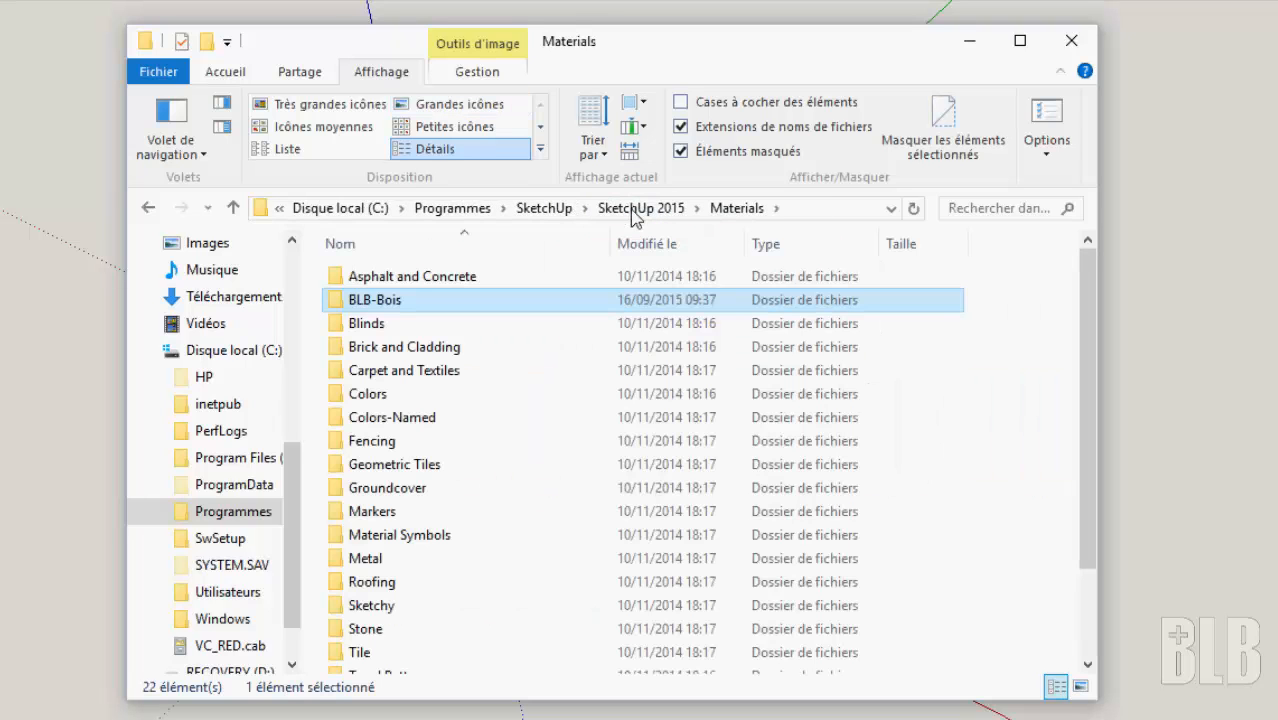